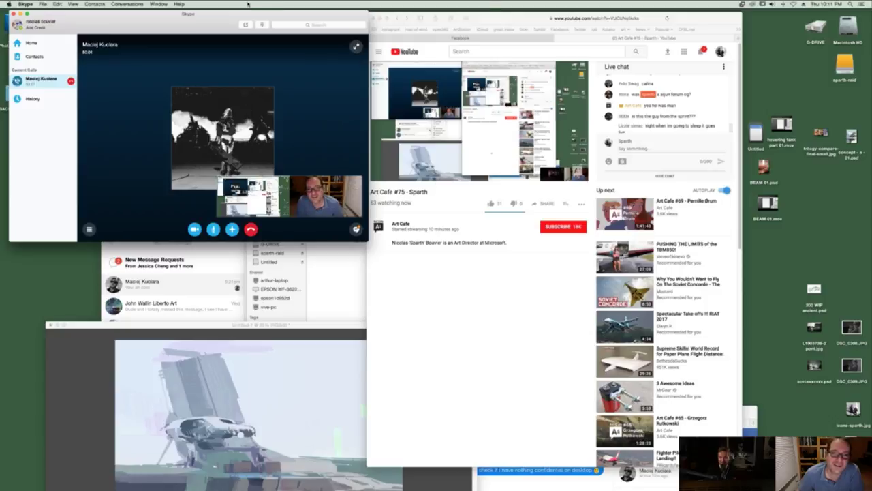
Open BEAM 01.mov in QuickTime Player, enlarge its window and start playback
{"action": "mouse_move", "coordinate": [244, 18]}
{"action": "left_mouse_down"}
{"action": "mouse_move", "coordinate": [260, 30]}
{"action": "mouse_move", "coordinate": [242, 19]}
{"action": "left_mouse_up"}
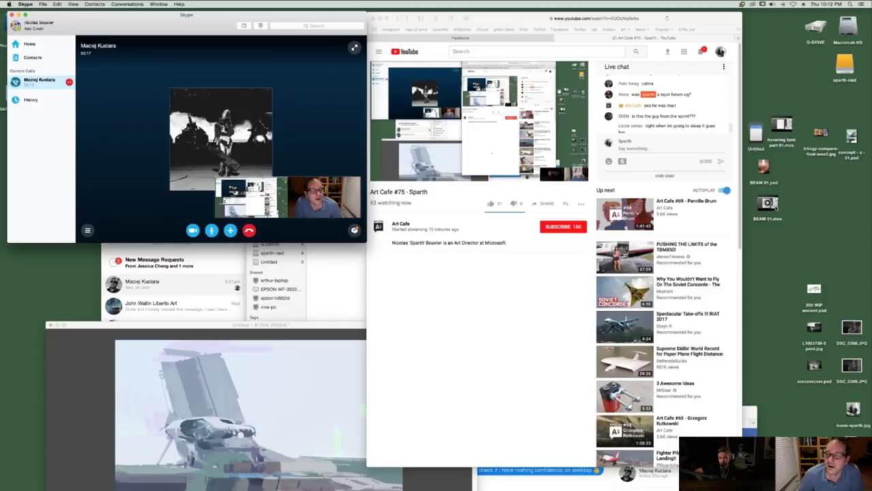
{"action": "double_click", "coordinate": [767, 202]}
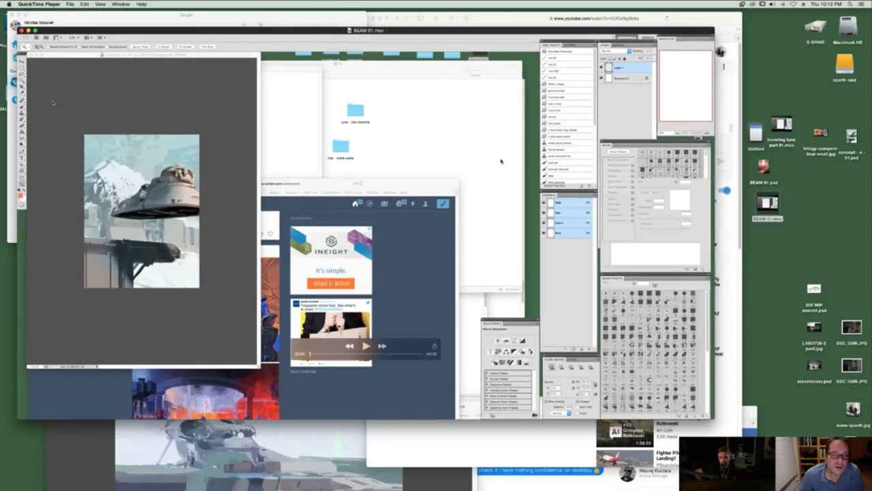
{"action": "left_click", "coordinate": [226, 19]}
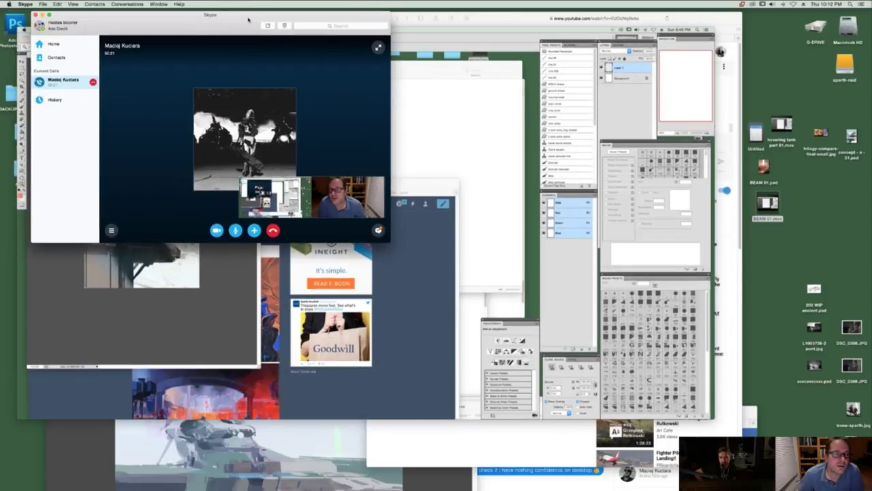
{"action": "left_click_drag", "start_coordinate": [227, 19], "coordinate": [199, 25]}
{"action": "left_click", "coordinate": [351, 36]}
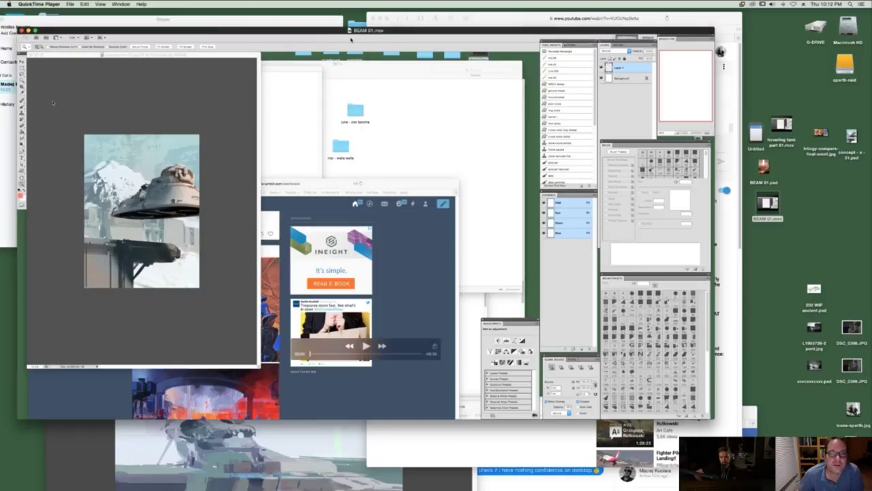
{"action": "left_click_drag", "start_coordinate": [332, 32], "coordinate": [350, 31]}
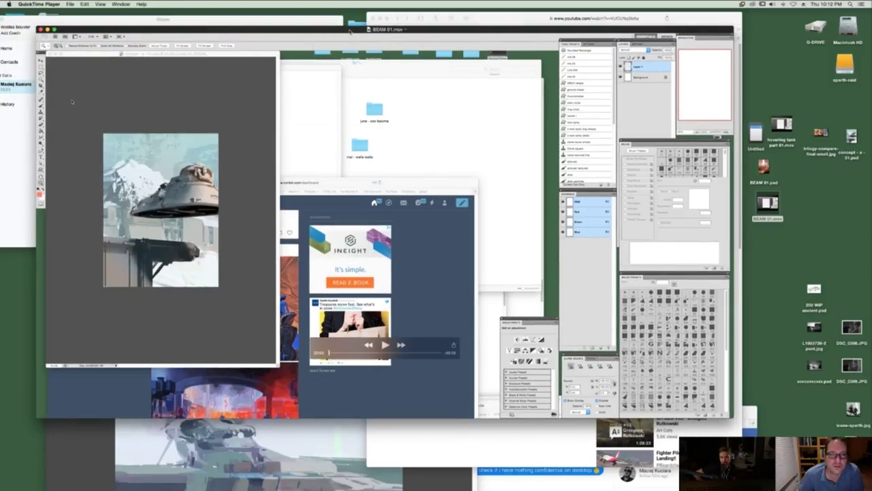
{"action": "double_click", "coordinate": [349, 32]}
{"action": "left_click", "coordinate": [444, 402]}
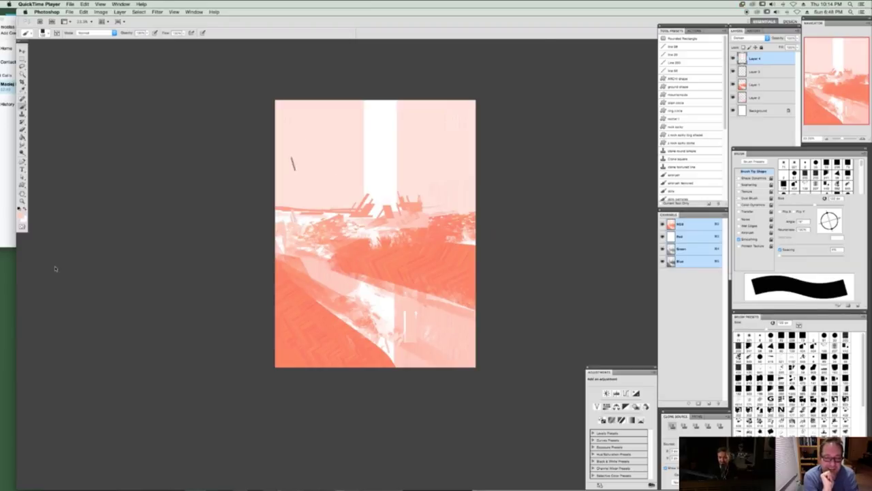
Paint coral debris along the horizon beside the white beam with sampled colours, and switch to a line tool preset
{"action": "left_click", "coordinate": [312, 206], "text": "alt"}
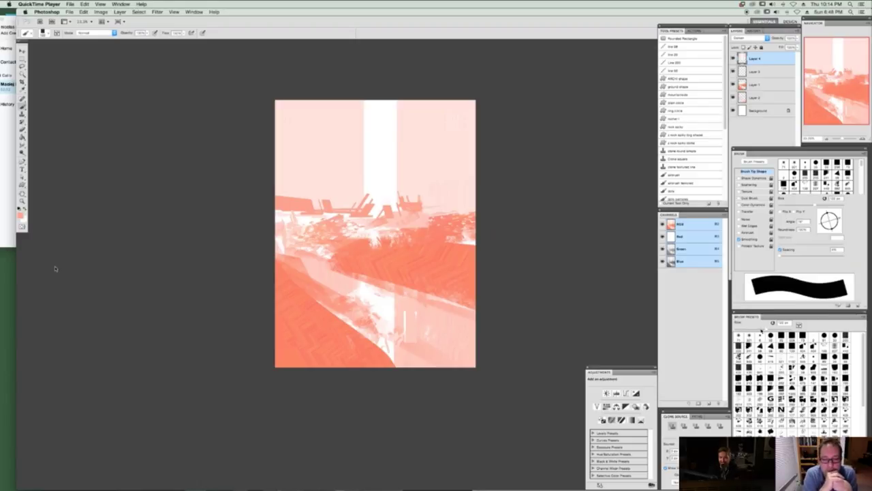
{"action": "left_click", "coordinate": [334, 213], "text": "alt"}
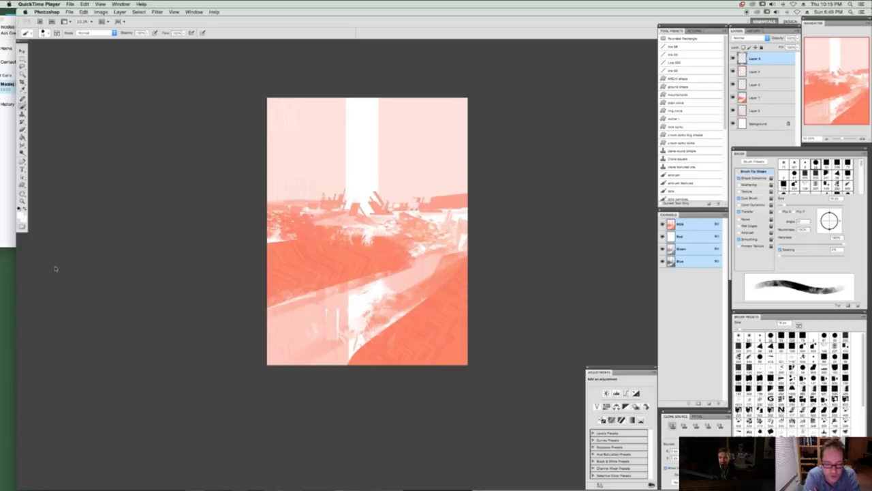
{"action": "left_click", "coordinate": [674, 46]}
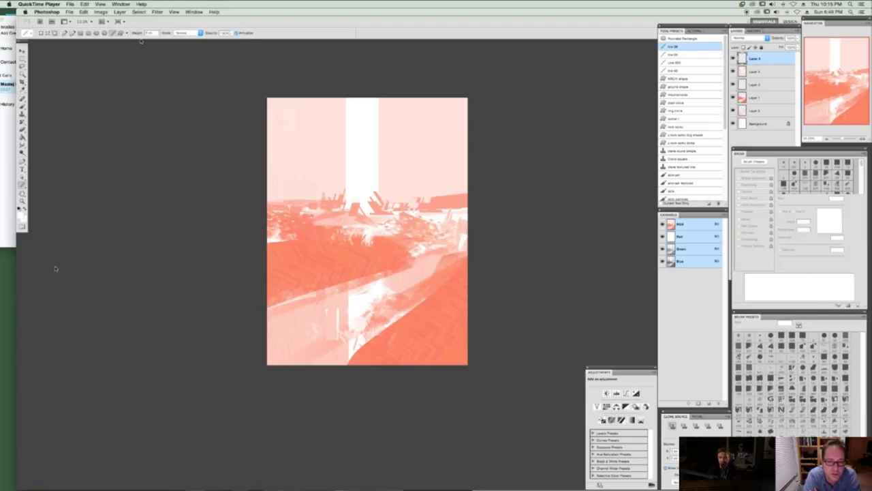
Resize the image to a height of 4500 pixels with its proportions constrained
{"action": "left_click", "coordinate": [101, 11]}
{"action": "left_click", "coordinate": [113, 72]}
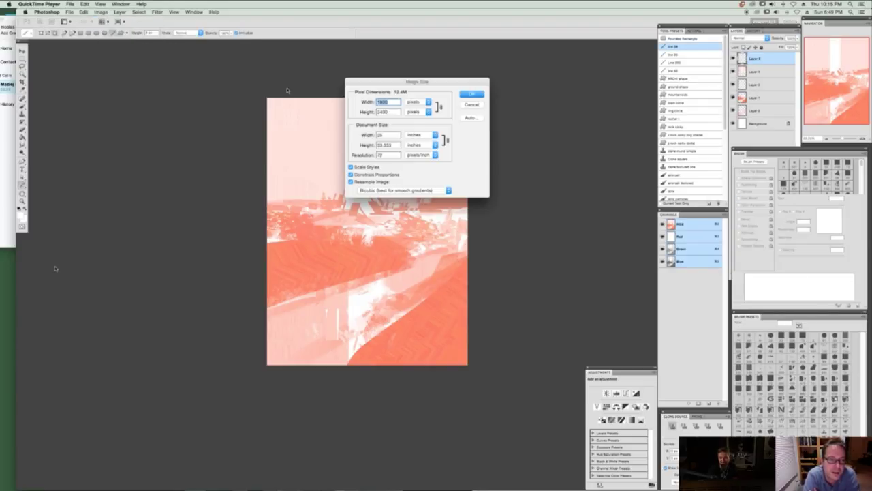
{"action": "key", "text": "Tab"}
{"action": "type", "text": "4500"}
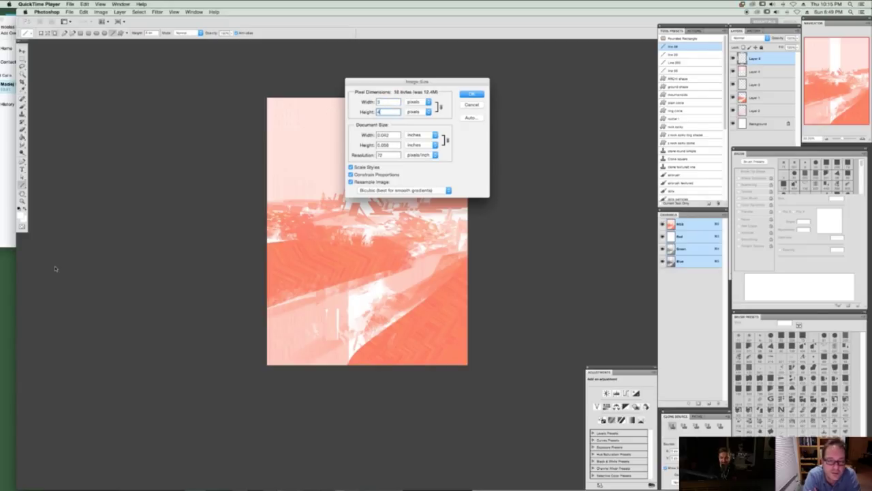
{"action": "left_click", "coordinate": [462, 92]}
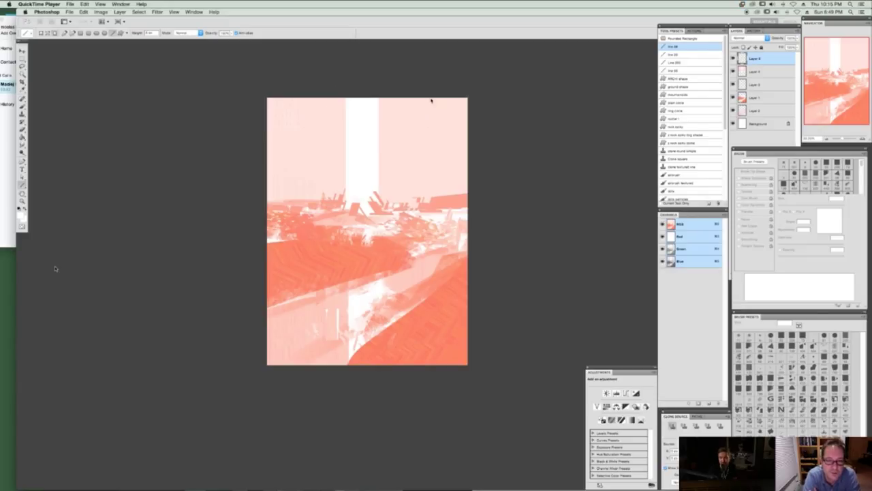
{"action": "key", "text": "super+equal"}
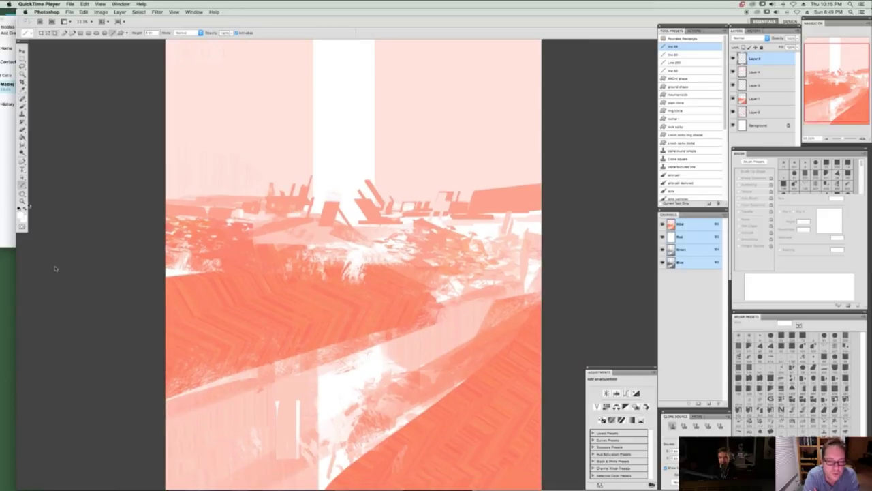
{"action": "key", "text": "z"}
{"action": "key", "text": "super+minus"}
{"action": "key", "text": "super+minus"}
{"action": "key", "text": "super+minus"}
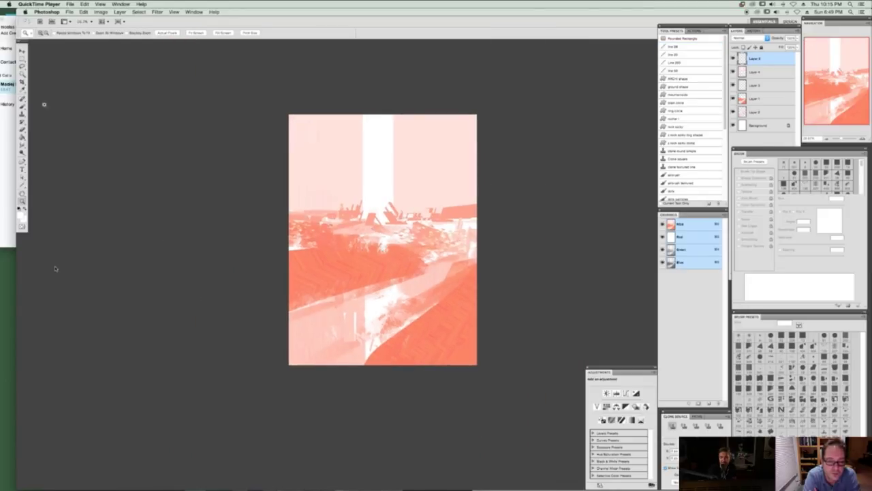
Move the BEAM 01.mov playback to about the eight-minute mark and resume playing
{"action": "left_click", "coordinate": [682, 63]}
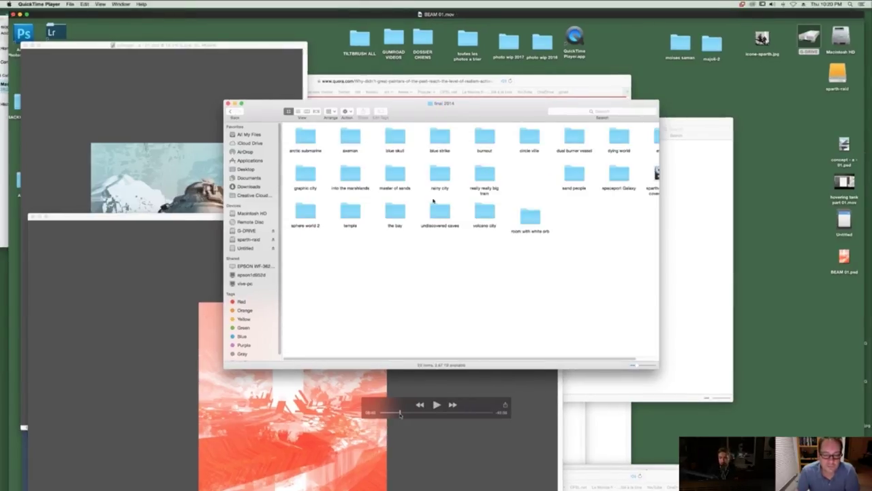
{"action": "left_click_drag", "start_coordinate": [400, 414], "coordinate": [401, 414]}
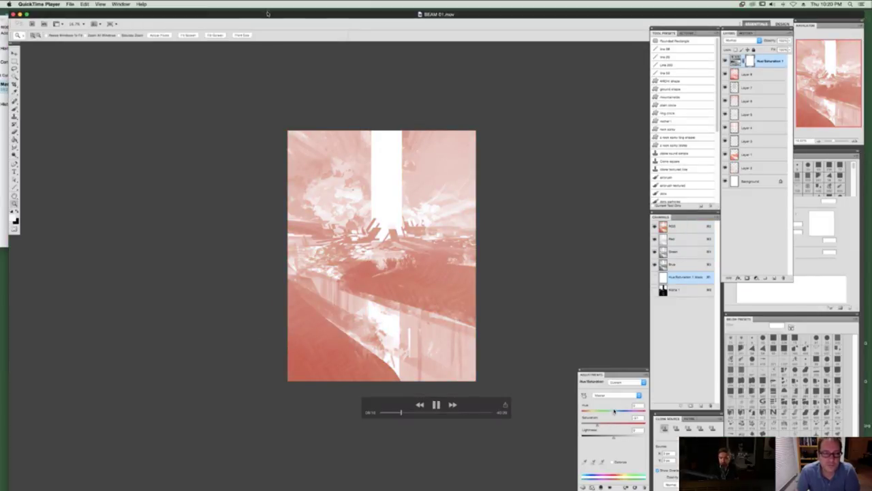
{"action": "left_click_drag", "start_coordinate": [267, 13], "coordinate": [264, 13]}
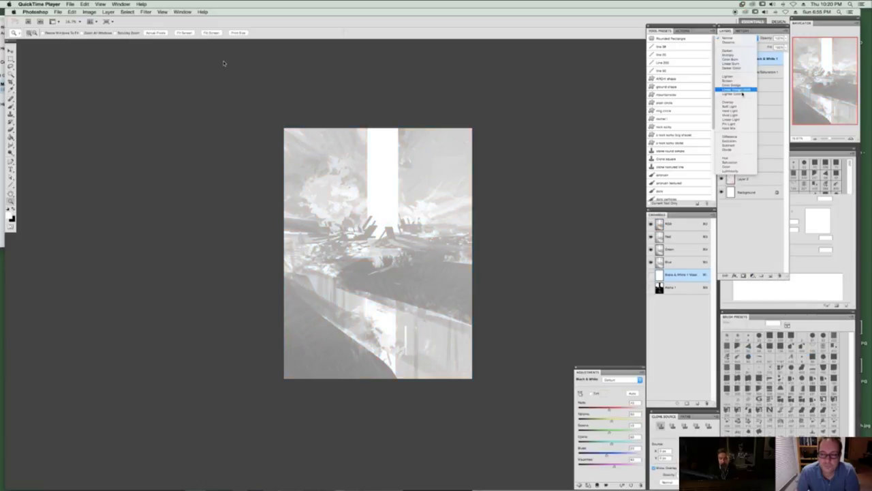
Flip the whole painting horizontally to check the composition
{"action": "mouse_move", "coordinate": [229, 97]}
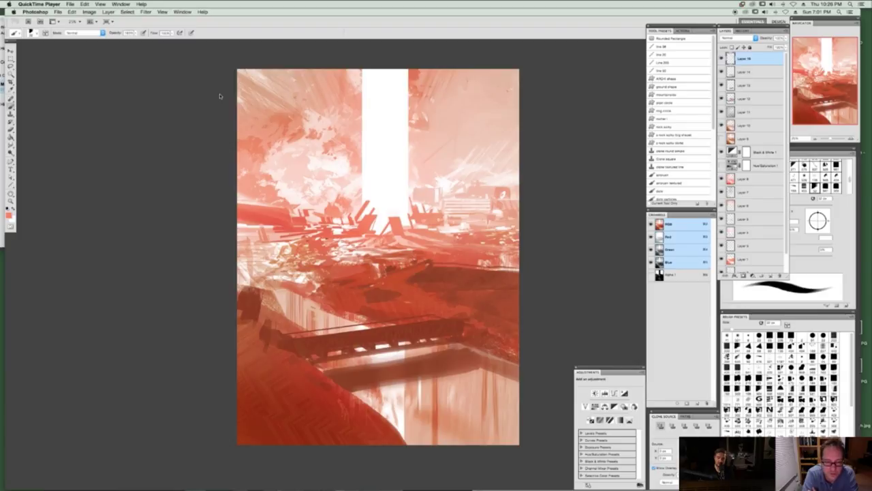
{"action": "scroll", "coordinate": [220, 96], "scroll_direction": "down", "scroll_amount": 1}
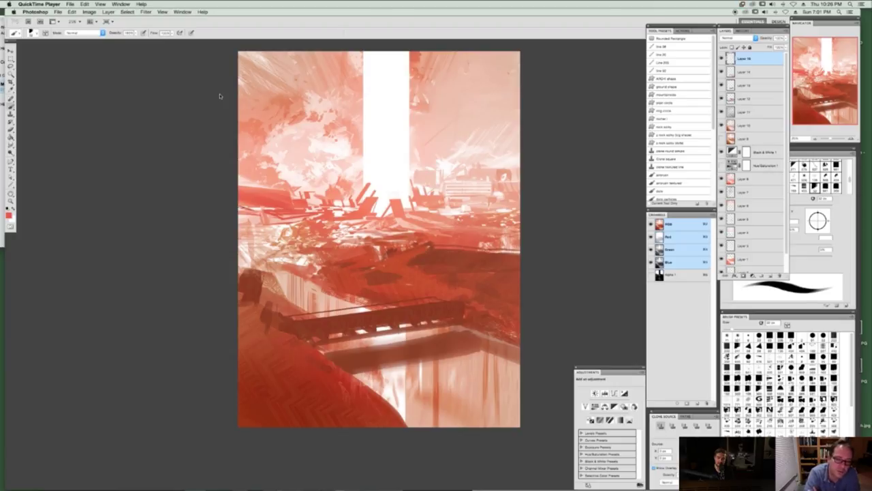
{"action": "scroll", "coordinate": [220, 96], "scroll_direction": "up", "scroll_amount": 1}
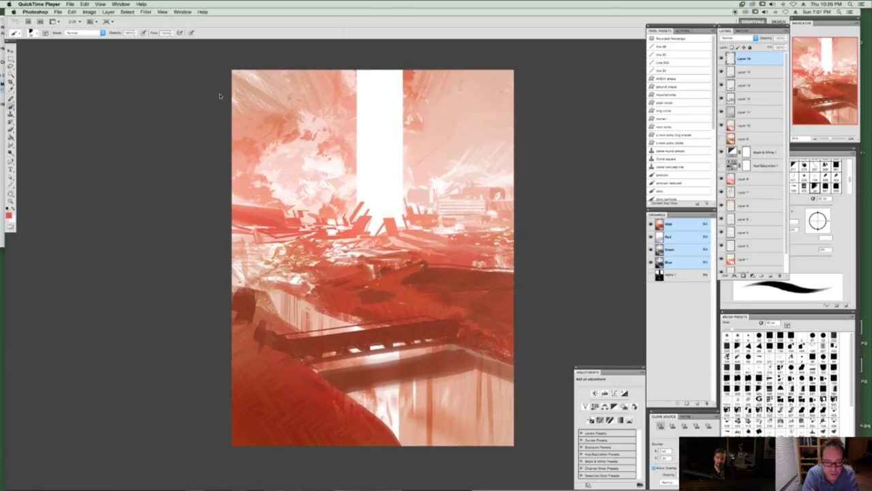
{"action": "key", "text": "ctrl+shift+h"}
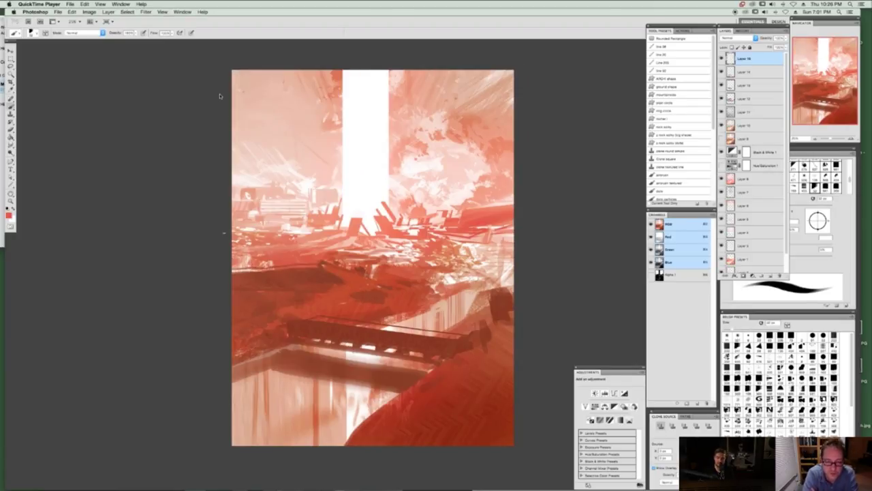
{"action": "scroll", "coordinate": [219, 96], "scroll_direction": "left", "scroll_amount": 1}
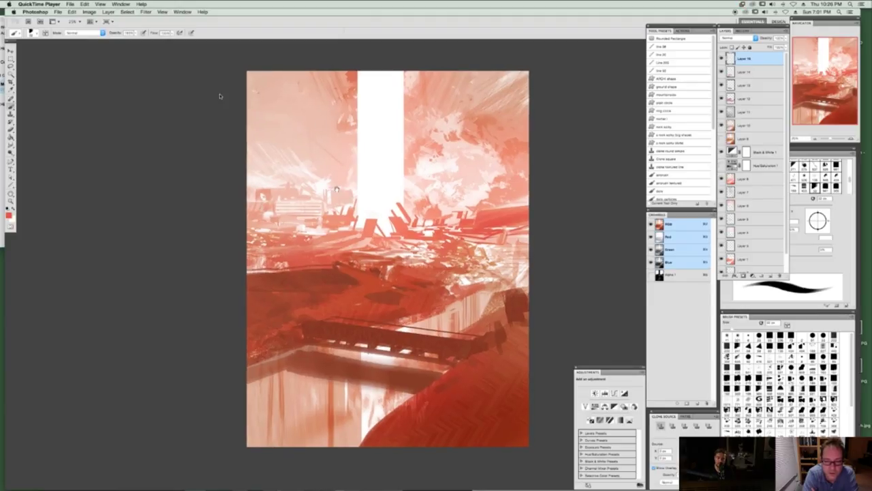
{"action": "scroll", "coordinate": [220, 96], "scroll_direction": "down", "scroll_amount": 1}
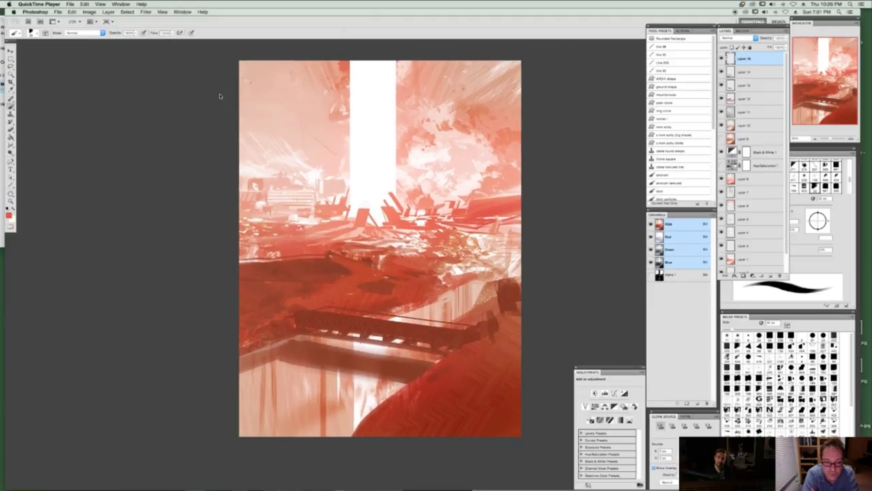
Stamp all visible layers into a new top layer and apply Auto Color to it
{"action": "key", "text": "ctrl+alt+shift+e"}
{"action": "key", "text": "ctrl+alt+shift+l"}
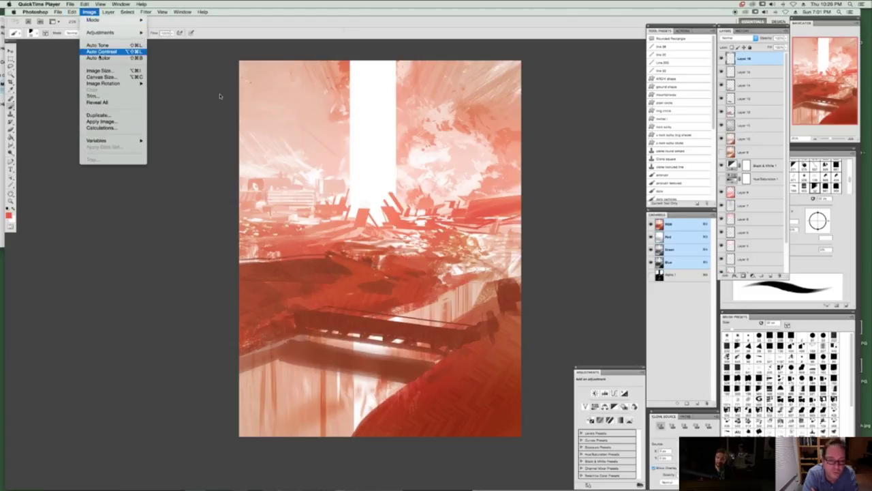
{"action": "scroll", "coordinate": [219, 96], "scroll_direction": "right", "scroll_amount": 1}
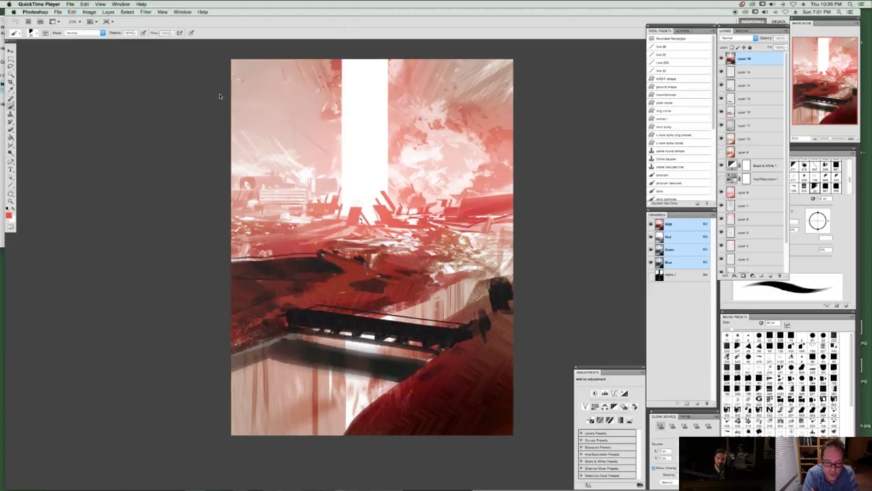
{"action": "scroll", "coordinate": [220, 96], "scroll_direction": "right", "scroll_amount": 1}
{"action": "key", "text": "e"}
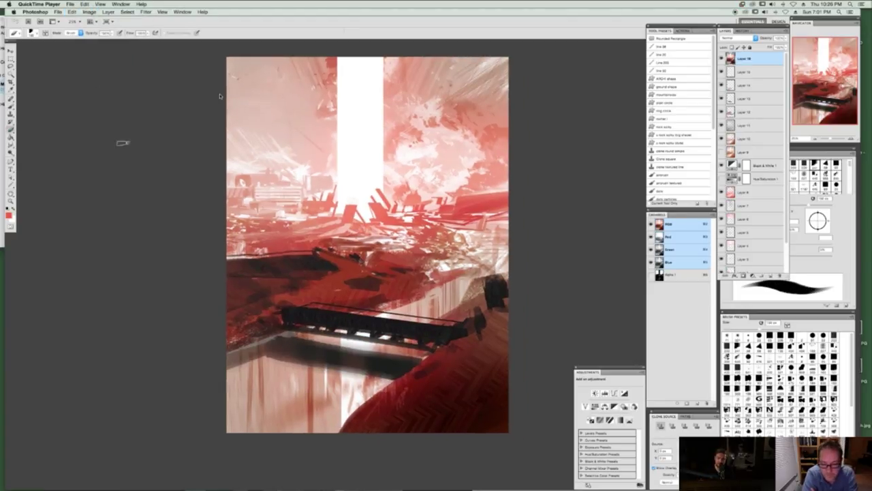
Hide the colour-corrected copy and select the dark bridge, shadow and ground areas by colour with the wand tool
{"action": "scroll", "coordinate": [219, 96], "scroll_direction": "down", "scroll_amount": 2}
{"action": "key", "text": "ctrl+z"}
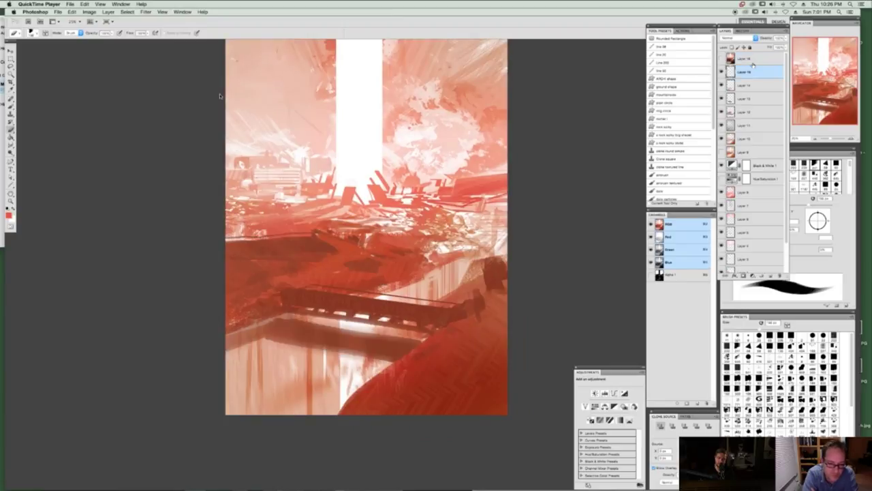
{"action": "key", "text": "w"}
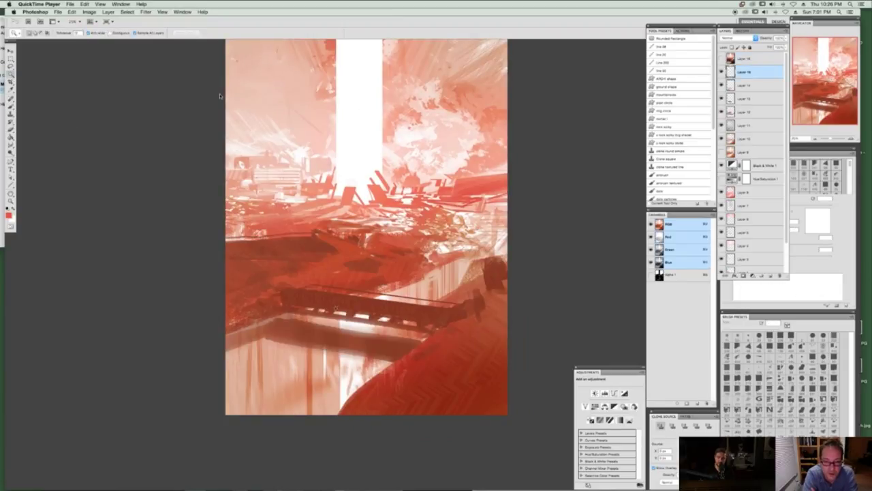
{"action": "left_click", "coordinate": [370, 306]}
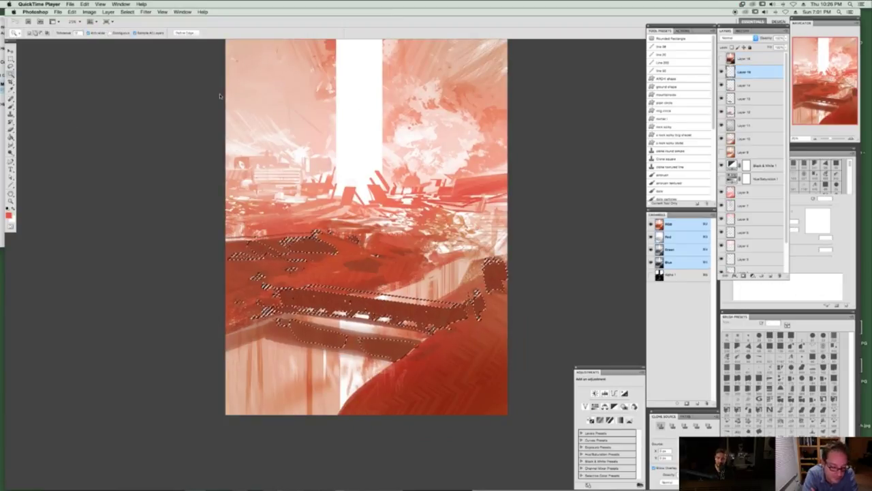
{"action": "left_click", "coordinate": [361, 266], "text": "shift"}
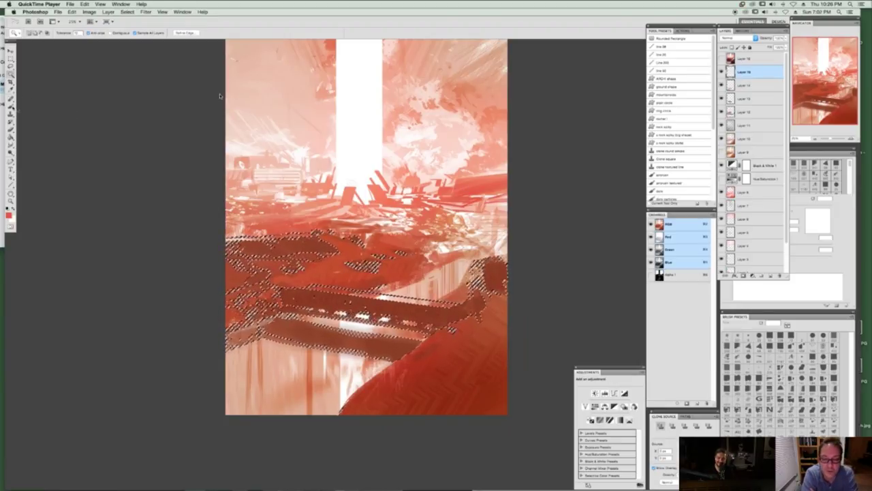
Add a new layer, hide the selection edges and paint soft red-orange over the selected bridge area with a large soft round brush
{"action": "key", "text": "b"}
{"action": "key", "text": "ctrl+shift+n"}
{"action": "key", "text": "Return"}
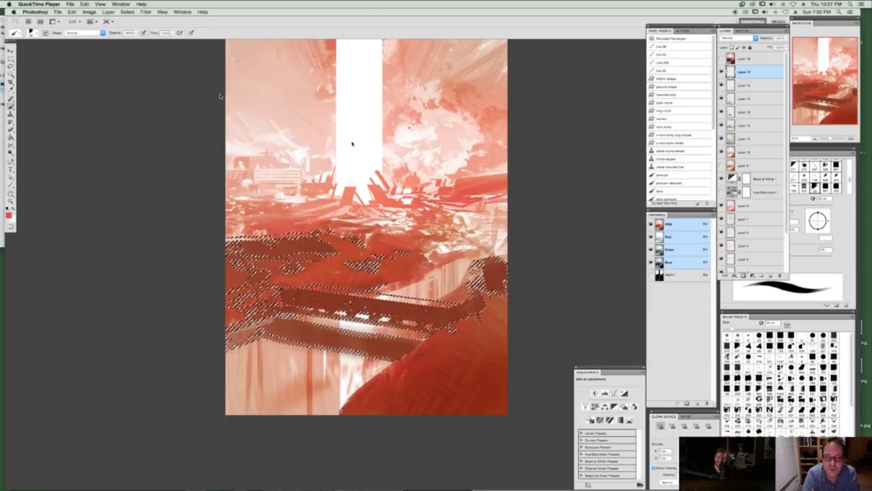
{"action": "key", "text": "ctrl+h"}
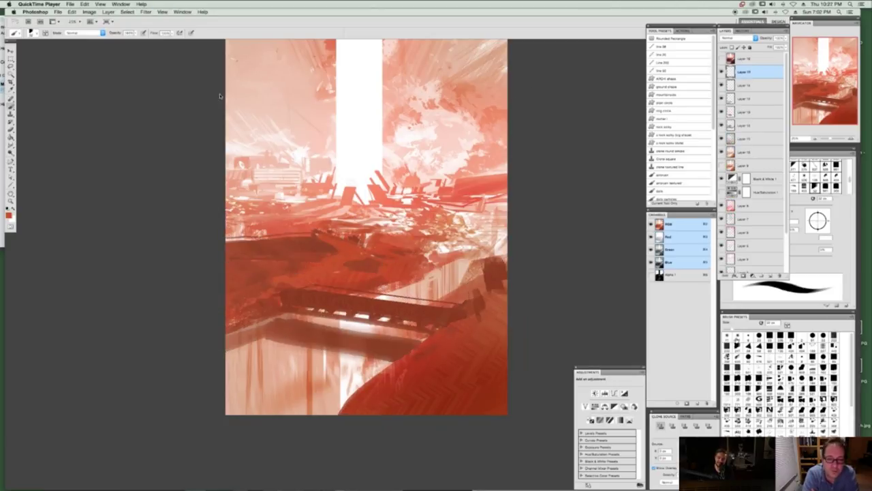
{"action": "left_click", "coordinate": [737, 337]}
{"action": "left_click_drag", "start_coordinate": [308, 296], "coordinate": [466, 308]}
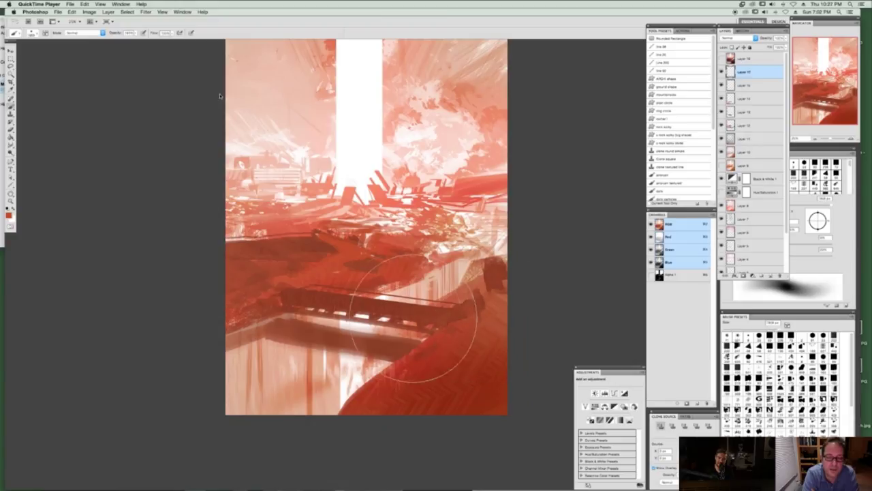
Stamp all visible layers into a new layer and try automatic colour and tone correction on it
{"action": "key", "text": "ctrl+a"}
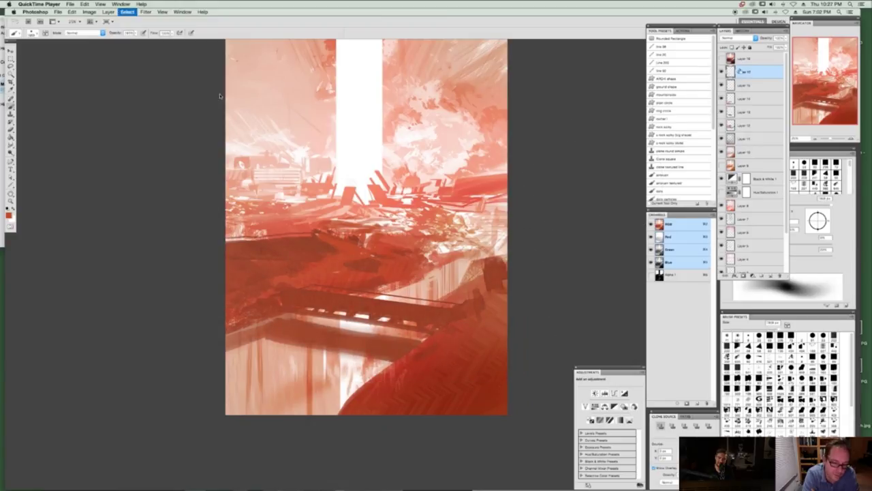
{"action": "key", "text": "ctrl+shift+c"}
{"action": "left_click", "coordinate": [72, 12]}
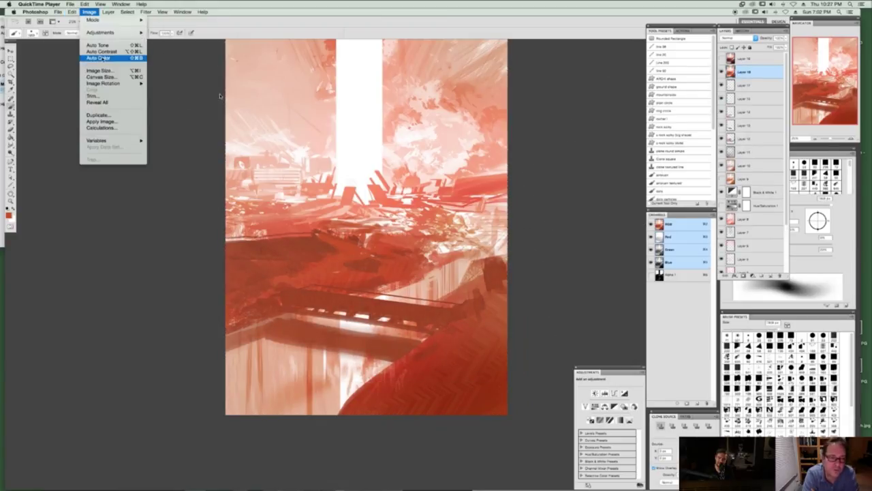
{"action": "left_click", "coordinate": [103, 58]}
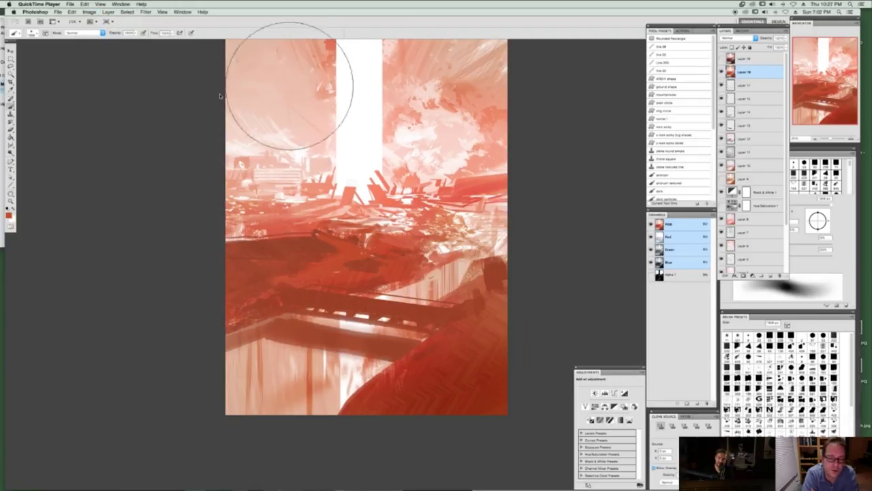
{"action": "key", "text": "ctrl+t"}
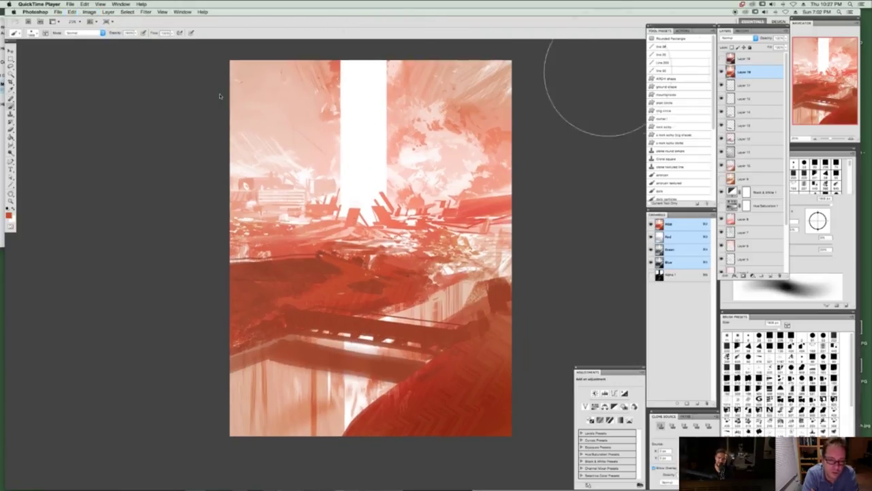
{"action": "key", "text": "ctrl+shift+b"}
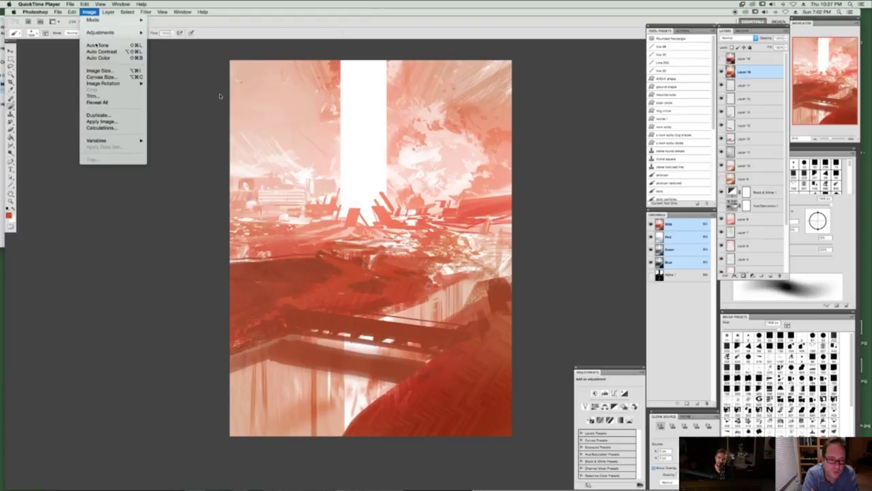
{"action": "key", "text": "ctrl+z"}
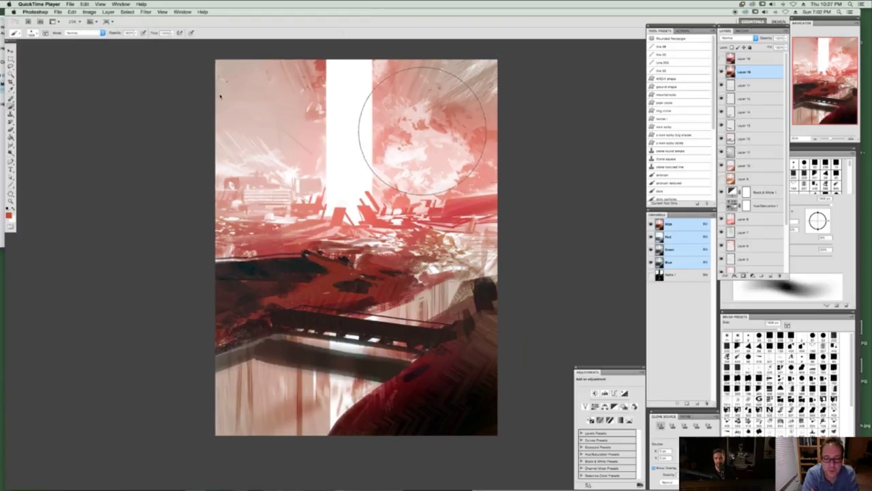
Undo back past the new stamped layer, then show and select the earlier colour-corrected copy on top
{"action": "key", "text": "ctrl+alt+z"}
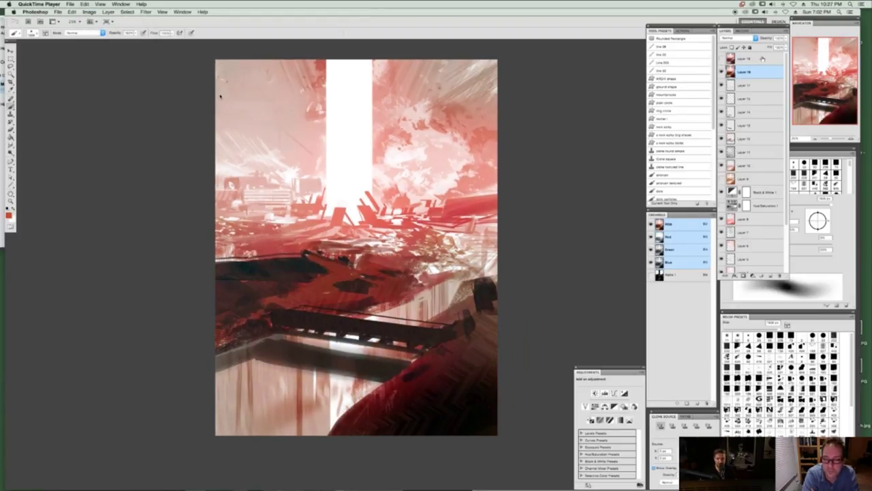
{"action": "key", "text": "ctrl+alt+z"}
{"action": "key", "text": "ctrl+alt+z"}
{"action": "key", "text": "ctrl+alt+z"}
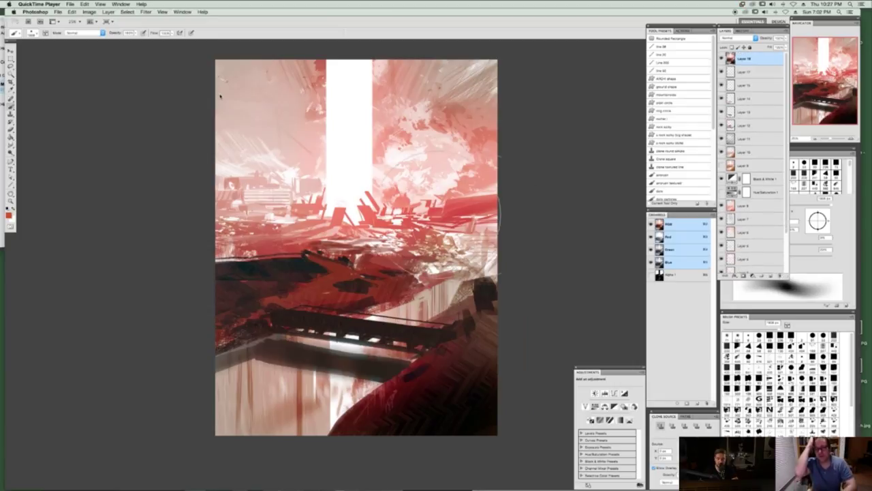
Flip the whole painting horizontally and check the composition at a reduced size
{"action": "key", "text": "z"}
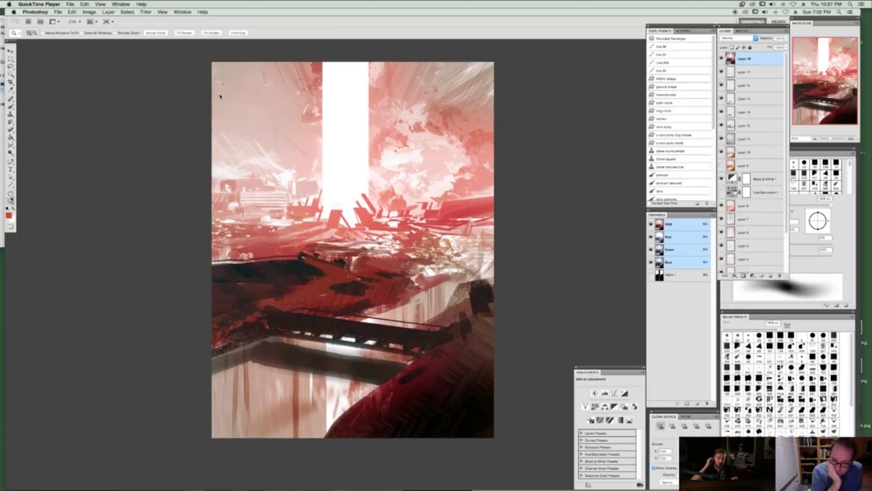
{"action": "left_click", "coordinate": [220, 96], "text": "alt"}
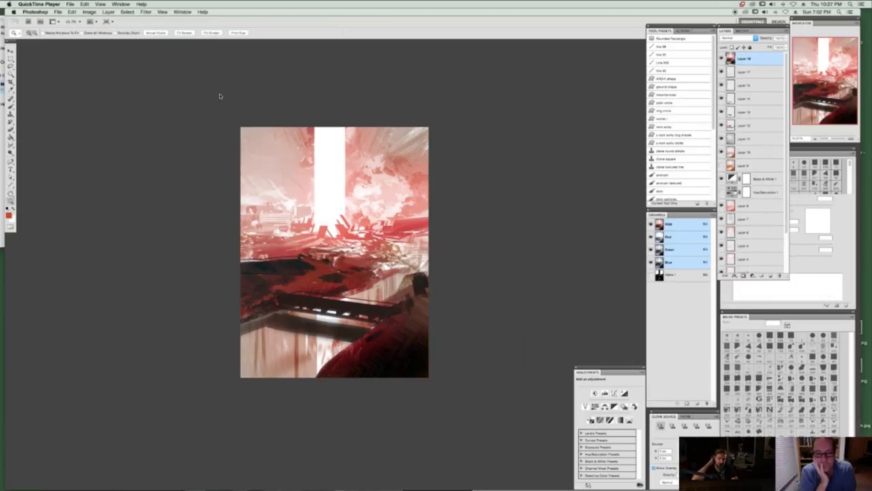
{"action": "key", "text": "ctrl+shift+h"}
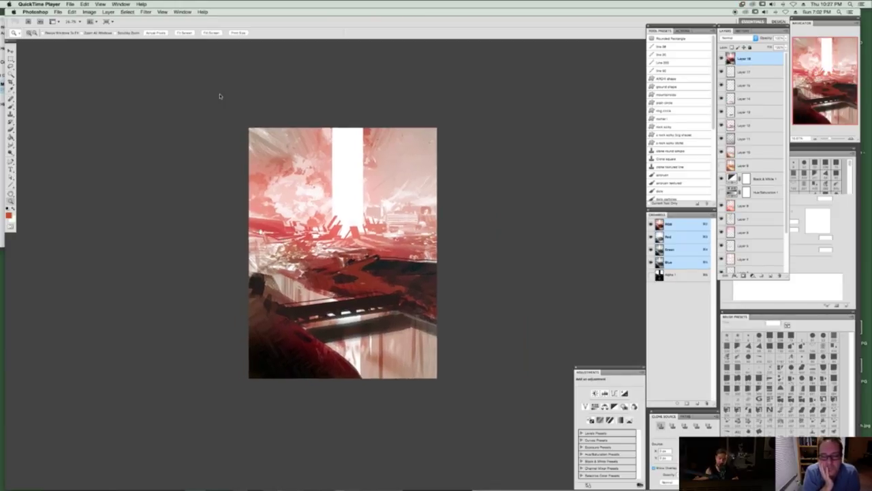
{"action": "left_click", "coordinate": [220, 96]}
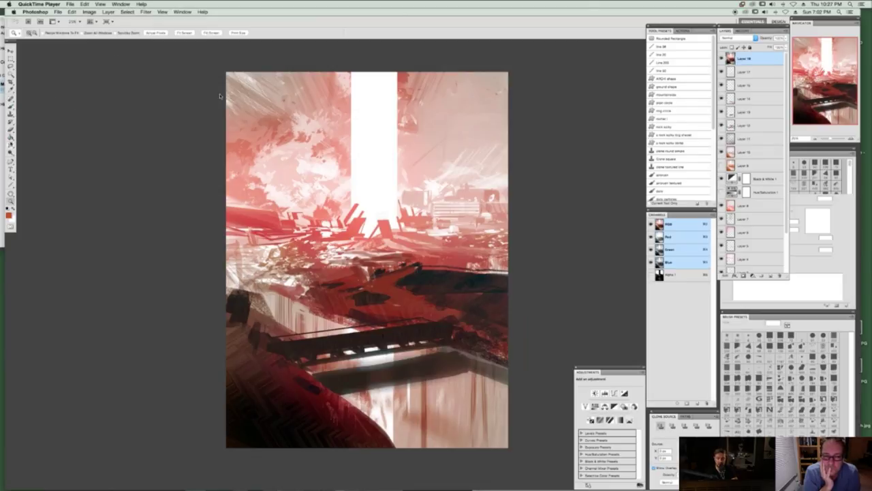
Erase the dark tones over the middle ground of the colour-corrected layer with a large soft eraser, testing strokes on the foreground slope
{"action": "key", "text": "b"}
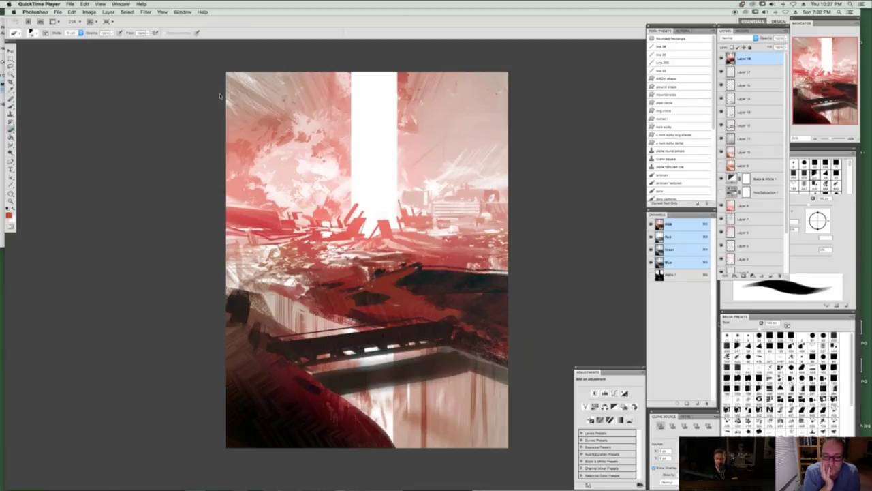
{"action": "left_click", "coordinate": [738, 337]}
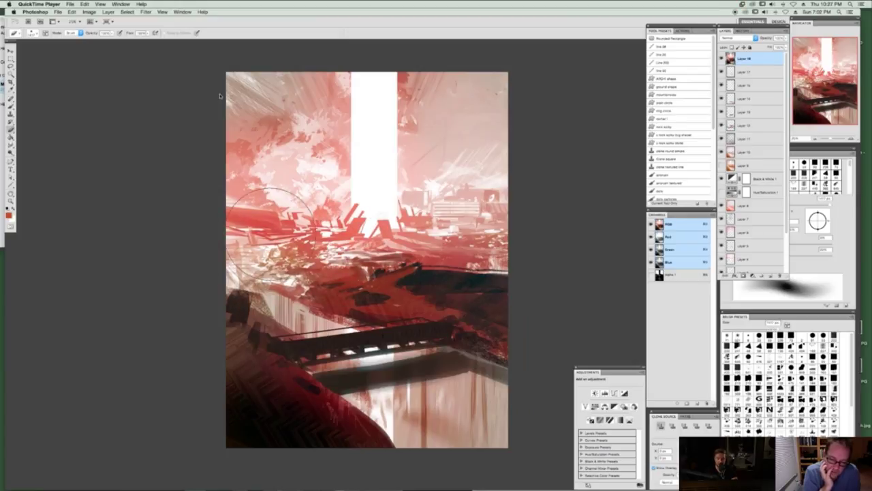
{"action": "mouse_move", "coordinate": [272, 228]}
{"action": "left_mouse_down"}
{"action": "mouse_move", "coordinate": [327, 242]}
{"action": "mouse_move", "coordinate": [406, 242]}
{"action": "mouse_move", "coordinate": [385, 252]}
{"action": "mouse_move", "coordinate": [409, 259]}
{"action": "mouse_move", "coordinate": [456, 246]}
{"action": "mouse_move", "coordinate": [521, 259]}
{"action": "left_mouse_up"}
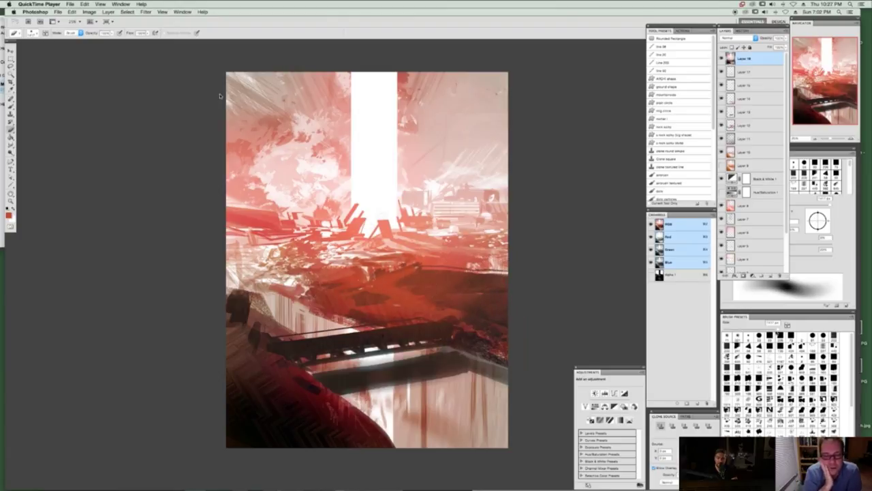
{"action": "mouse_move", "coordinate": [271, 346]}
{"action": "left_mouse_down"}
{"action": "mouse_move", "coordinate": [472, 317]}
{"action": "mouse_move", "coordinate": [234, 340]}
{"action": "left_mouse_up"}
{"action": "key", "text": "super+z"}
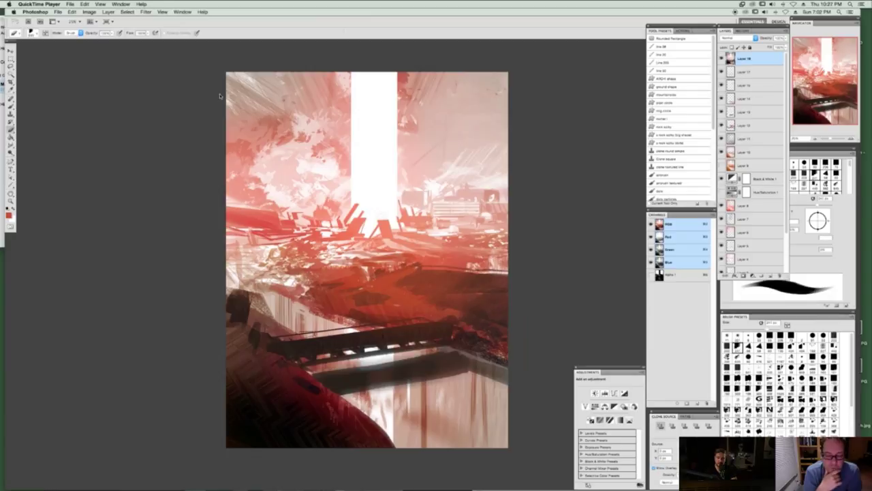
{"action": "mouse_move", "coordinate": [282, 344]}
{"action": "left_mouse_down"}
{"action": "mouse_move", "coordinate": [437, 323]}
{"action": "mouse_move", "coordinate": [285, 347]}
{"action": "mouse_move", "coordinate": [435, 325]}
{"action": "mouse_move", "coordinate": [289, 341]}
{"action": "left_mouse_up"}
{"action": "key", "text": "super+z"}
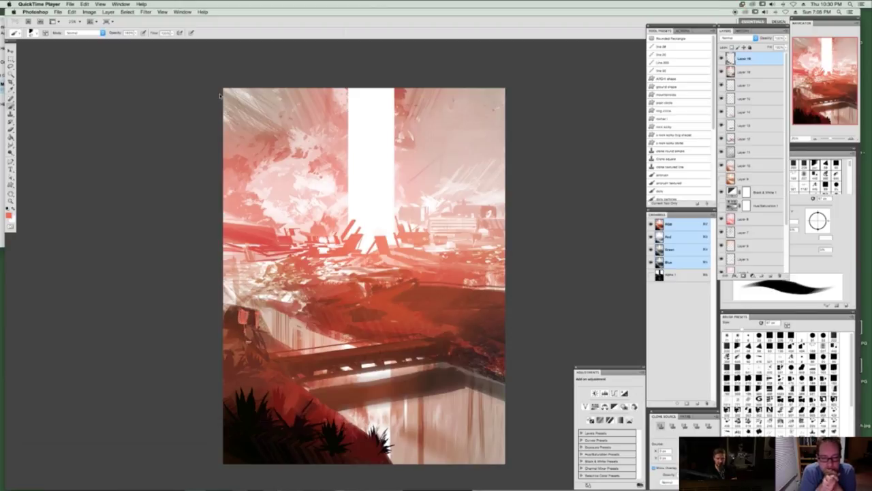
Remove the light pink patch from the foreground rock and sample dark reds from the rock and bridge shadow
{"action": "left_click", "coordinate": [237, 332], "text": "alt"}
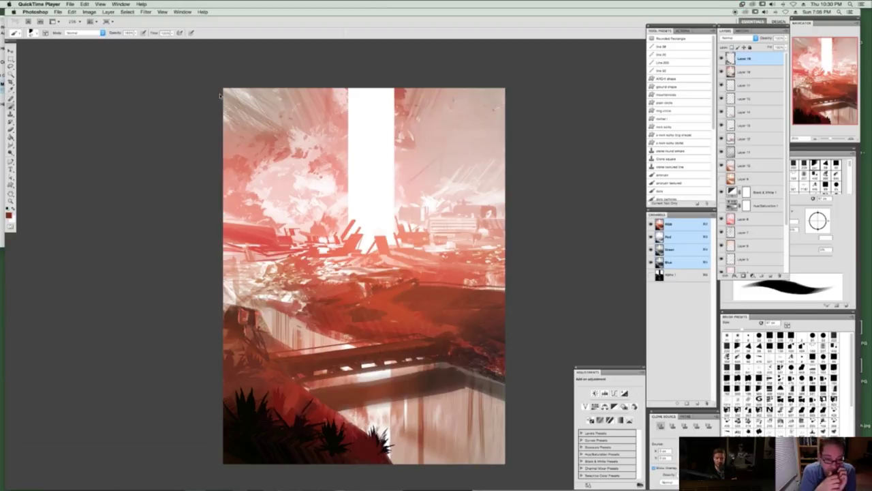
{"action": "left_click", "coordinate": [240, 313], "text": "alt"}
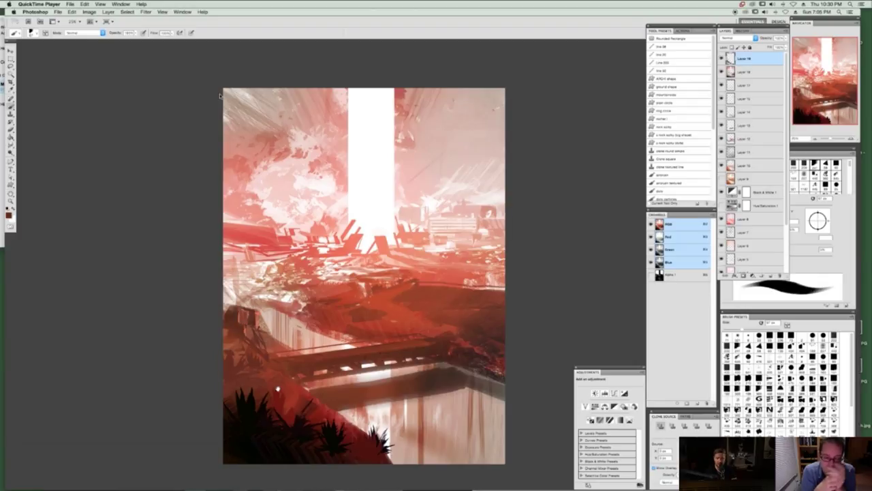
{"action": "scroll", "coordinate": [240, 313], "scroll_direction": "down", "scroll_amount": 1}
{"action": "left_click", "coordinate": [343, 390], "text": "alt"}
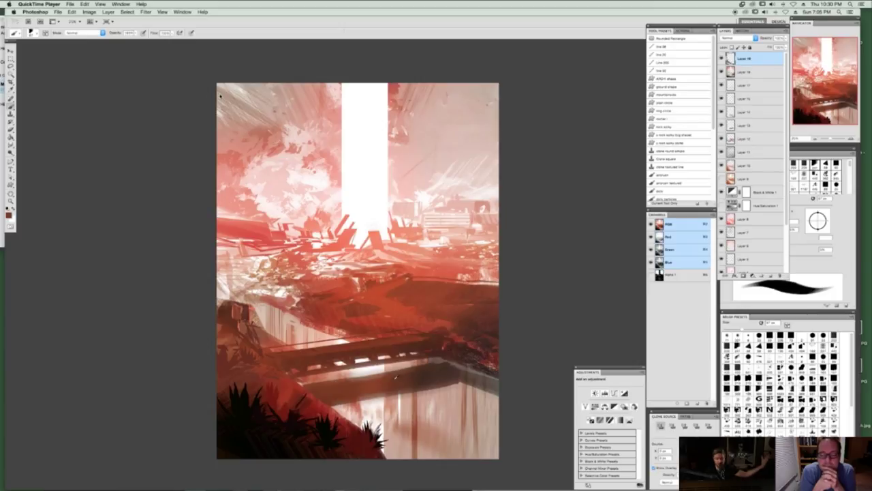
Flip the painting horizontally so the plants and foreground slope sit on the right side of the composition
{"action": "scroll", "coordinate": [220, 96], "scroll_direction": "right", "scroll_amount": 1}
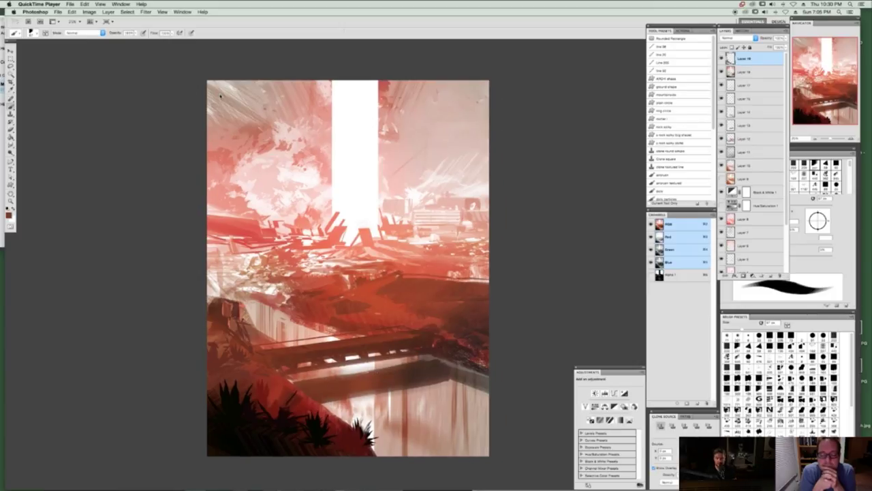
{"action": "key", "text": "h"}
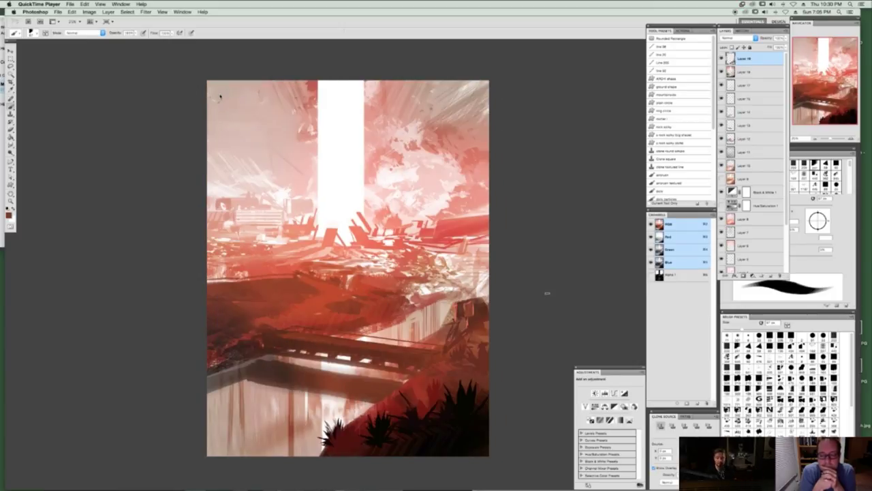
{"action": "scroll", "coordinate": [220, 96], "scroll_direction": "left", "scroll_amount": 2}
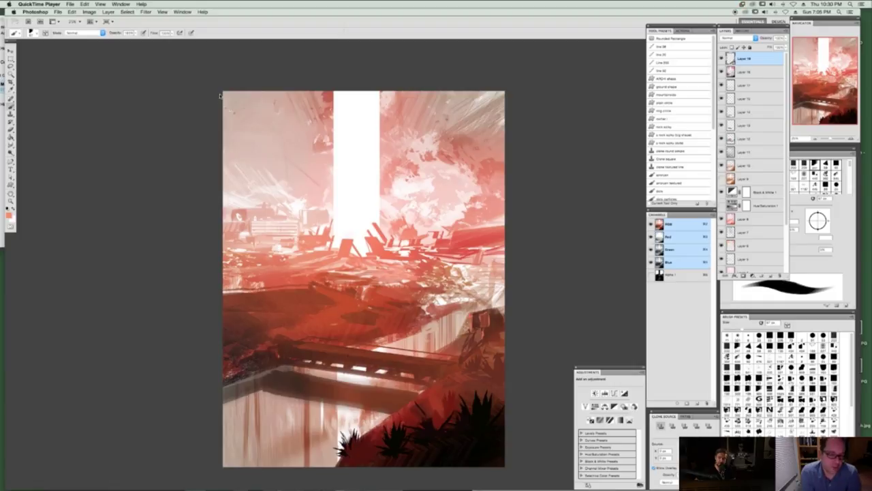
Add a new layer, set its blend mode to Darken and choose a soft round brush
{"action": "key", "text": "super+shift+n"}
{"action": "key", "text": "Return"}
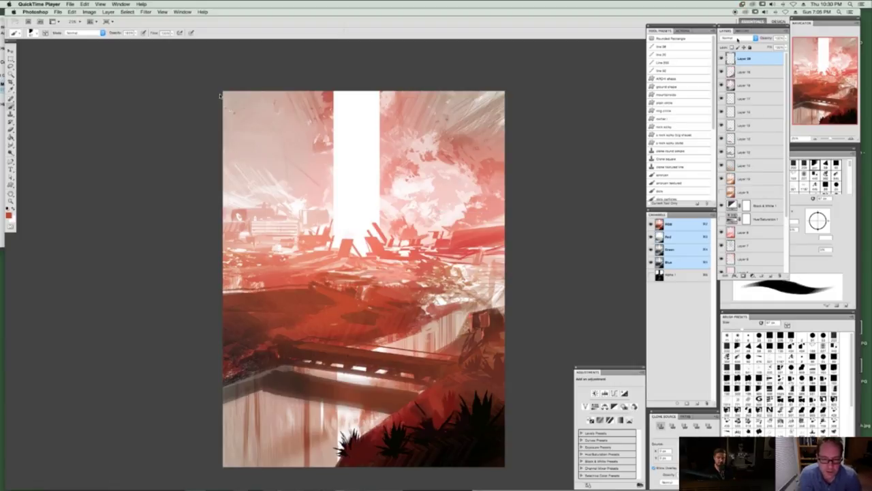
{"action": "left_click", "coordinate": [732, 38]}
{"action": "left_click", "coordinate": [734, 54]}
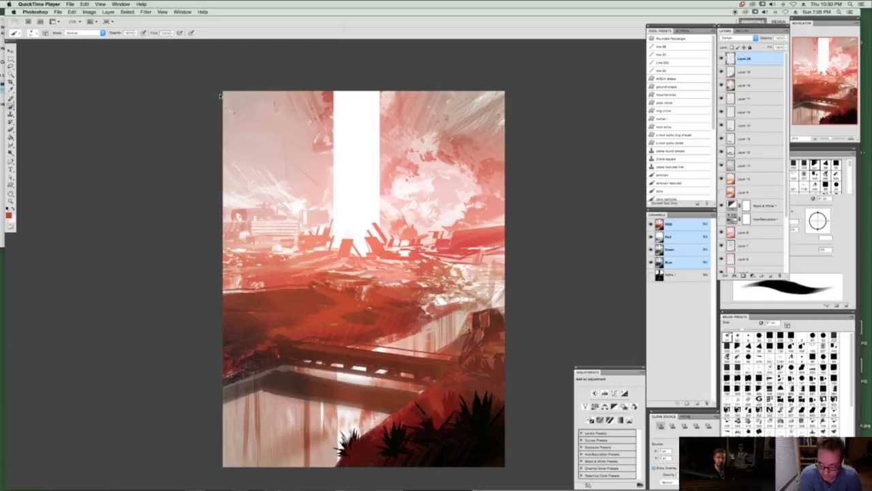
{"action": "left_click", "coordinate": [736, 336]}
Try broad soft red strokes across the bright middle ground below the beam, then undo them
{"action": "mouse_move", "coordinate": [382, 269]}
{"action": "left_mouse_down"}
{"action": "mouse_move", "coordinate": [490, 290]}
{"action": "mouse_move", "coordinate": [436, 317]}
{"action": "mouse_move", "coordinate": [286, 269]}
{"action": "left_mouse_up"}
{"action": "mouse_move", "coordinate": [422, 253]}
{"action": "left_mouse_down"}
{"action": "mouse_move", "coordinate": [231, 273]}
{"action": "mouse_move", "coordinate": [259, 290]}
{"action": "left_mouse_up"}
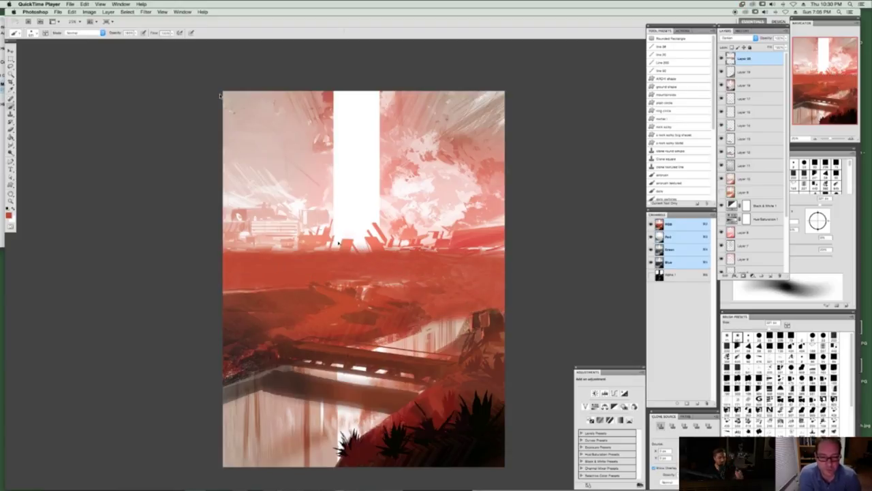
{"action": "key", "text": "super+alt+z"}
{"action": "key", "text": "super+alt+z"}
{"action": "scroll", "coordinate": [293, 238], "scroll_direction": "right", "scroll_amount": 2}
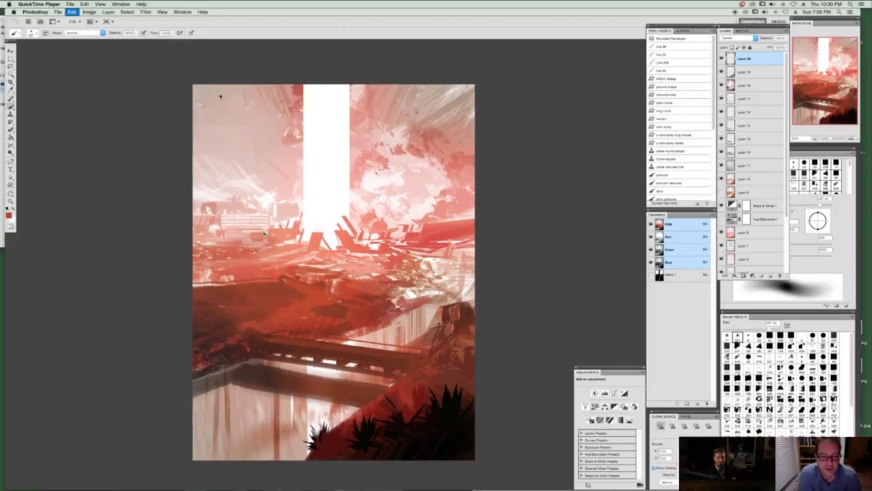
Soften the pale rocky ground right of the beam with sampled pink, trying a dark red over it and undoing that stroke
{"action": "left_click", "coordinate": [263, 244], "text": "alt"}
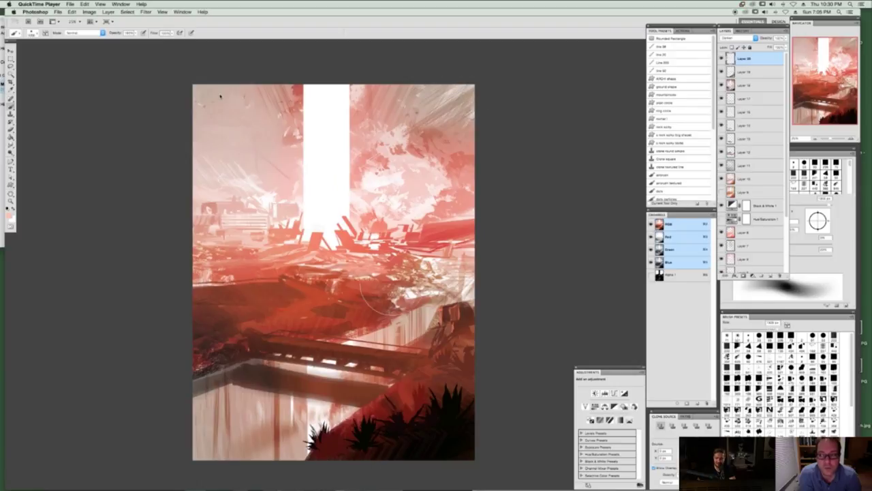
{"action": "left_click", "coordinate": [447, 286], "text": "alt"}
{"action": "mouse_move", "coordinate": [450, 300]}
{"action": "left_mouse_down"}
{"action": "mouse_move", "coordinate": [464, 273]}
{"action": "mouse_move", "coordinate": [505, 270]}
{"action": "mouse_move", "coordinate": [477, 266]}
{"action": "mouse_move", "coordinate": [477, 218]}
{"action": "left_mouse_up"}
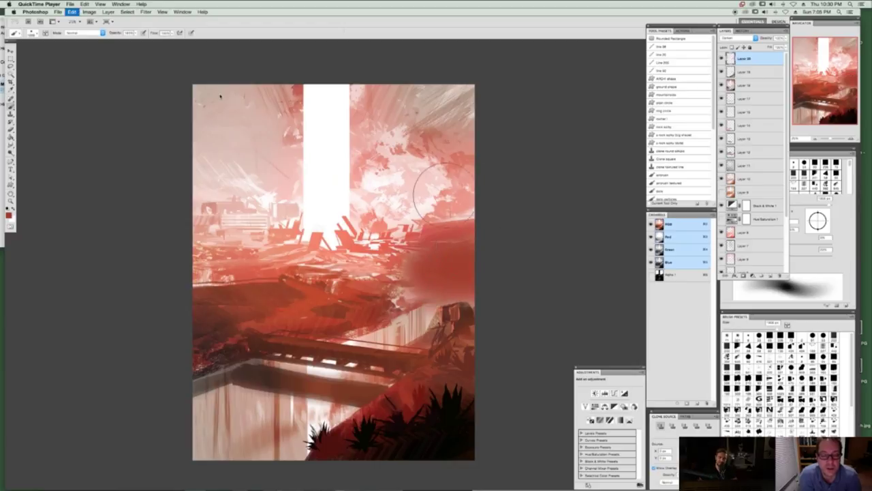
{"action": "key", "text": "super+z"}
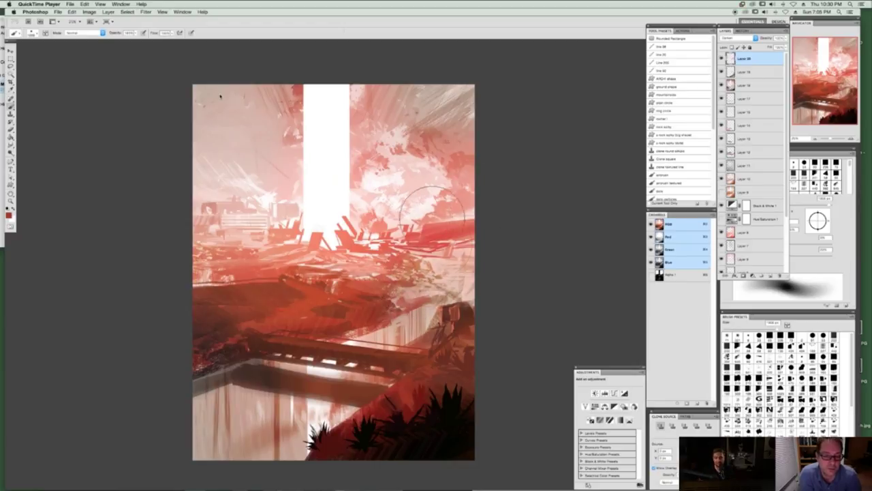
Try soft dark red strokes over the horizon and clouds right of the beam, then undo them
{"action": "left_click_drag", "start_coordinate": [412, 208], "coordinate": [428, 197]}
{"action": "key", "text": "super+z"}
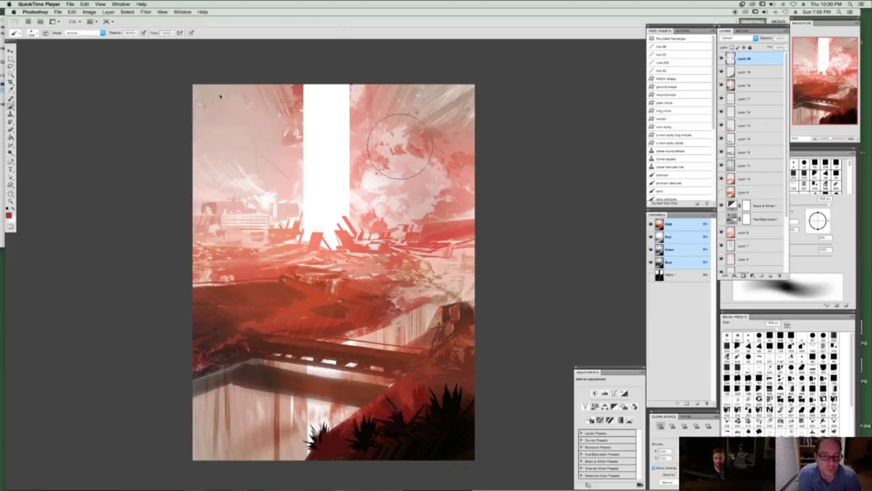
{"action": "key", "text": "super+z"}
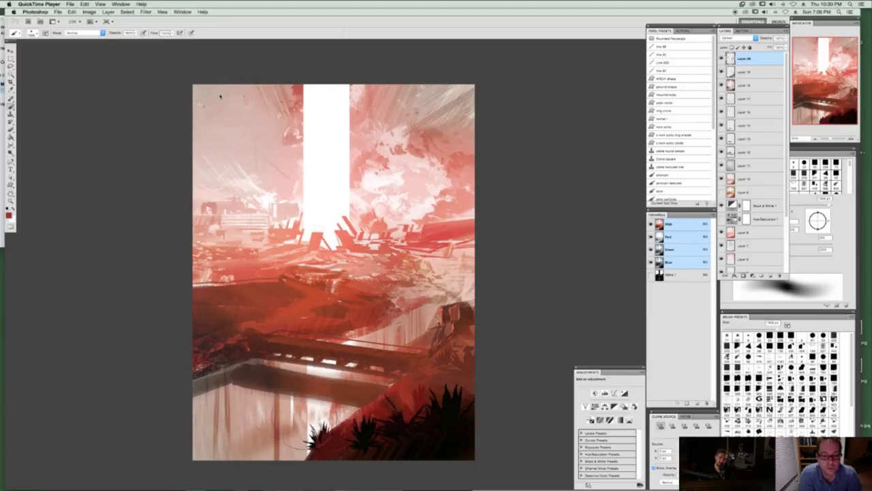
Try a soft red glaze over the pale streaked wall below the bridge, then undo it
{"action": "mouse_move", "coordinate": [300, 368]}
{"action": "left_mouse_down"}
{"action": "mouse_move", "coordinate": [269, 477]}
{"action": "mouse_move", "coordinate": [218, 382]}
{"action": "left_mouse_up"}
{"action": "scroll", "coordinate": [269, 339], "scroll_direction": "down", "scroll_amount": 3}
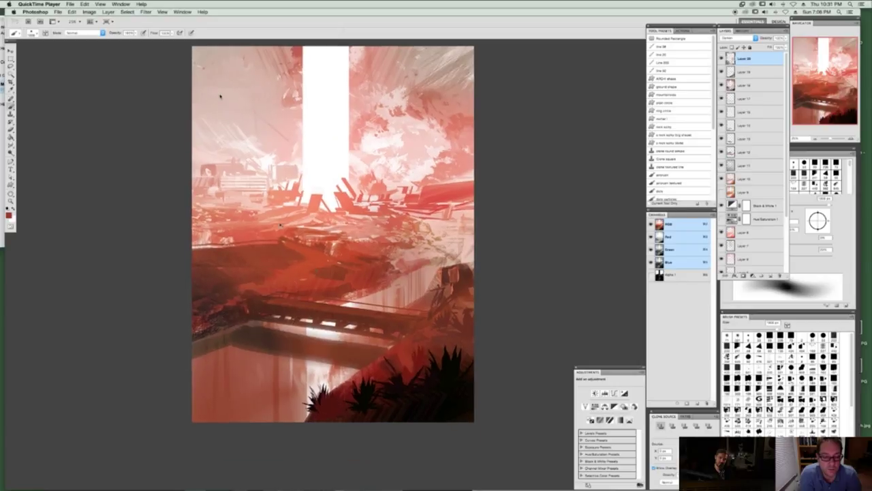
{"action": "key", "text": "super+z"}
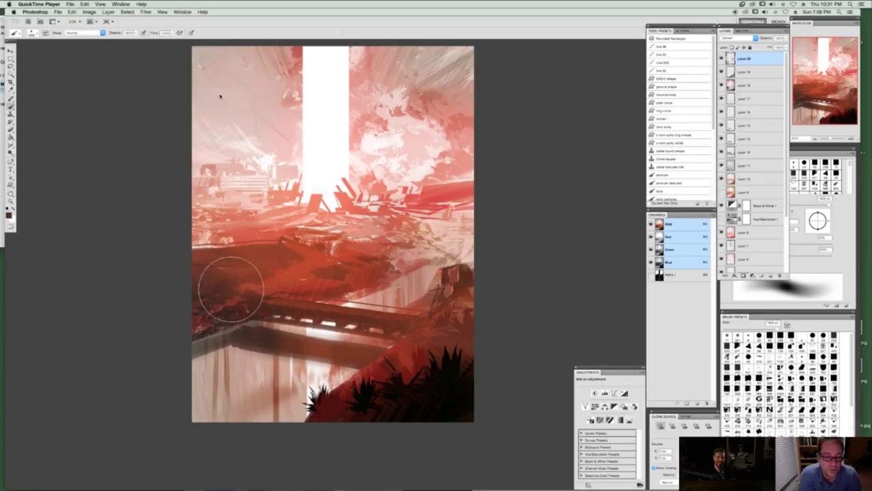
Add a new layer in Overlay mode and glaze the pale streaked wall below the bridge with soft dark brown
{"action": "scroll", "coordinate": [230, 288], "scroll_direction": "up", "scroll_amount": 3}
{"action": "scroll", "coordinate": [247, 355], "scroll_direction": "down", "scroll_amount": 1}
{"action": "key", "text": "ctrl+shift+n"}
{"action": "key", "text": "Return"}
{"action": "left_click", "coordinate": [735, 38]}
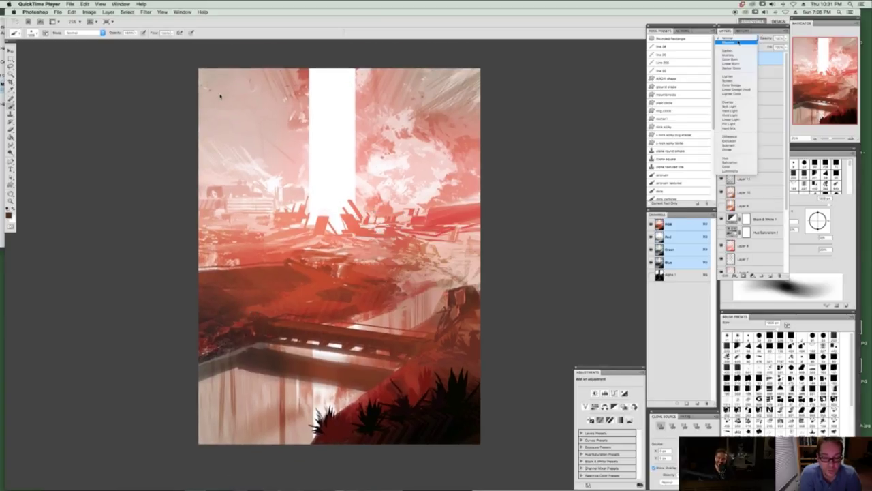
{"action": "left_click", "coordinate": [730, 106]}
{"action": "mouse_move", "coordinate": [239, 354]}
{"action": "left_mouse_down"}
{"action": "mouse_move", "coordinate": [235, 456]}
{"action": "mouse_move", "coordinate": [227, 381]}
{"action": "mouse_move", "coordinate": [220, 468]}
{"action": "left_mouse_up"}
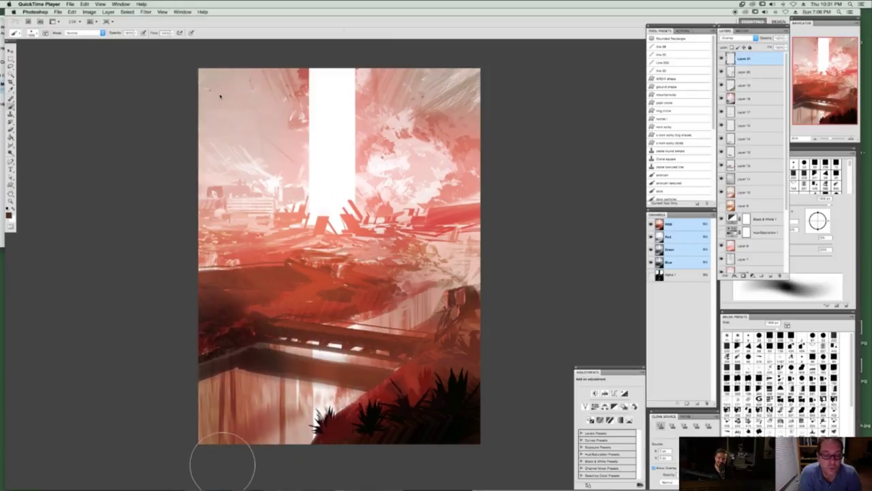
{"action": "scroll", "coordinate": [225, 297], "scroll_direction": "up", "scroll_amount": 1}
{"action": "scroll", "coordinate": [225, 297], "scroll_direction": "up", "scroll_amount": 2}
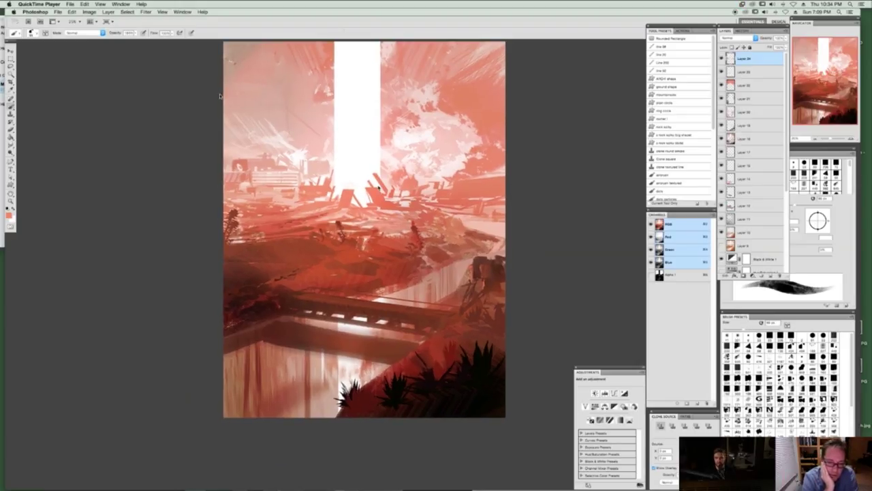
Paint coral debris shards across the beam's base, sampling colours there and choosing a different brush preset for finer strokes
{"action": "left_click_drag", "start_coordinate": [322, 198], "coordinate": [370, 196]}
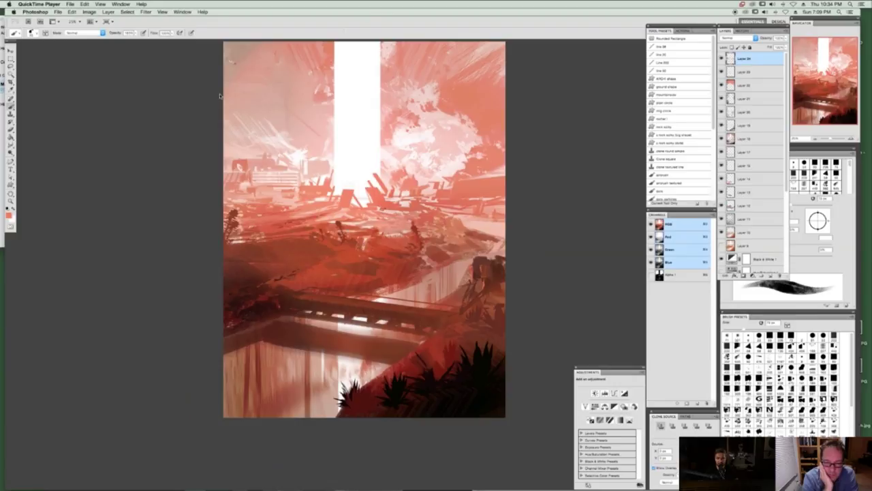
{"action": "scroll", "coordinate": [364, 216], "scroll_direction": "up", "scroll_amount": 2}
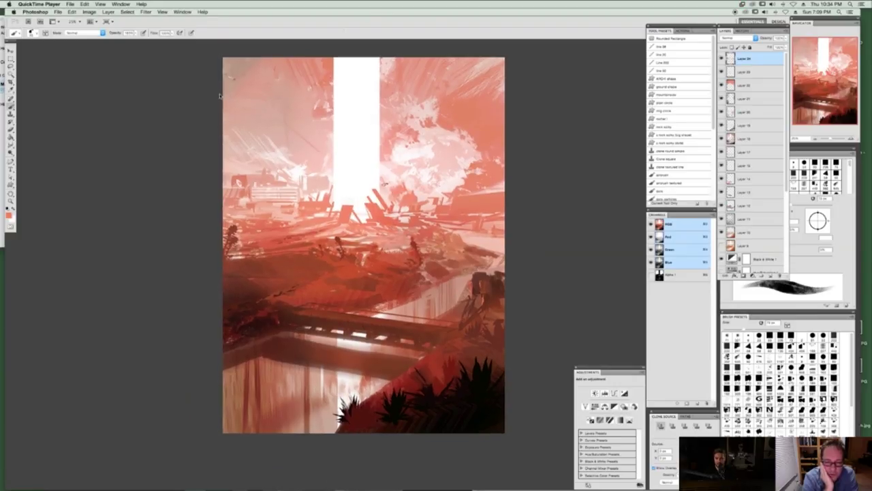
{"action": "left_click", "coordinate": [367, 186], "text": "alt"}
{"action": "left_click", "coordinate": [738, 333]}
{"action": "left_click", "coordinate": [385, 207], "text": "alt"}
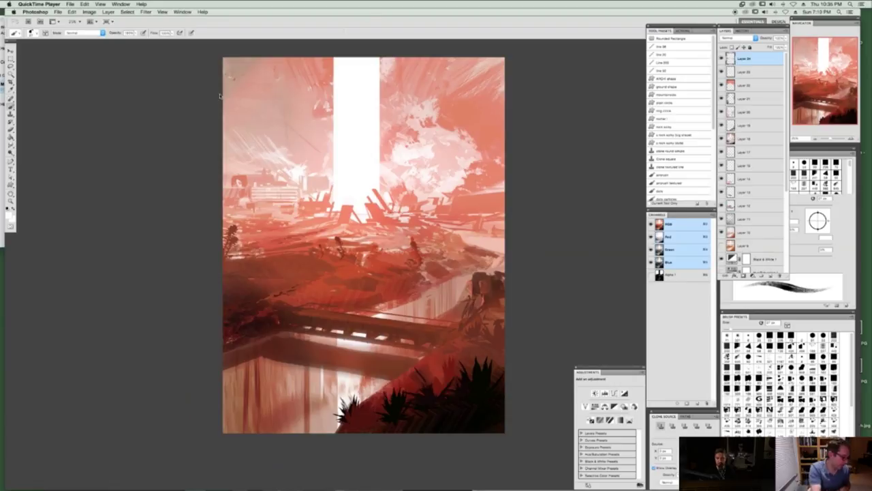
Refine the debris around the beam's base by alternating between white and coral paint, undoing one stroke
{"action": "key", "text": "x"}
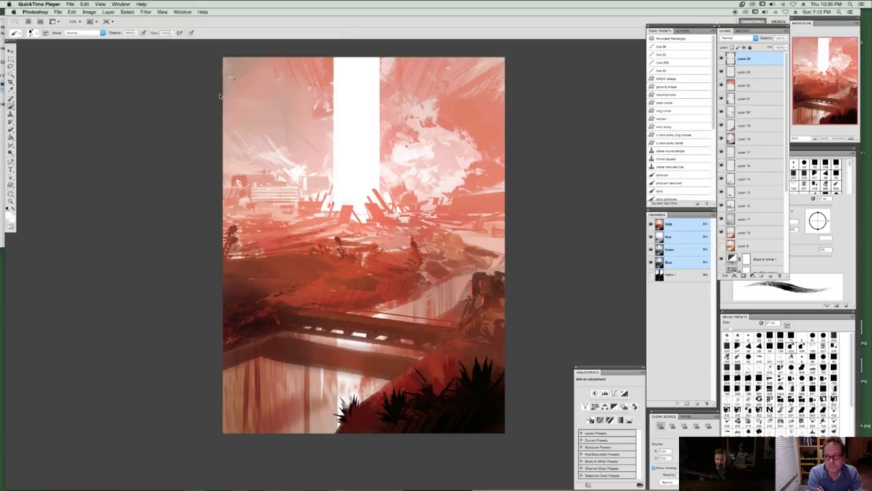
{"action": "key", "text": "x"}
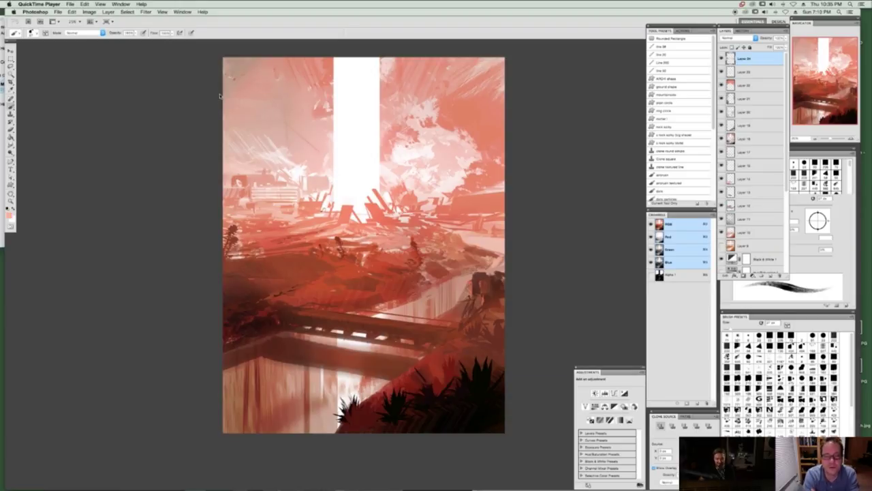
{"action": "key", "text": "x"}
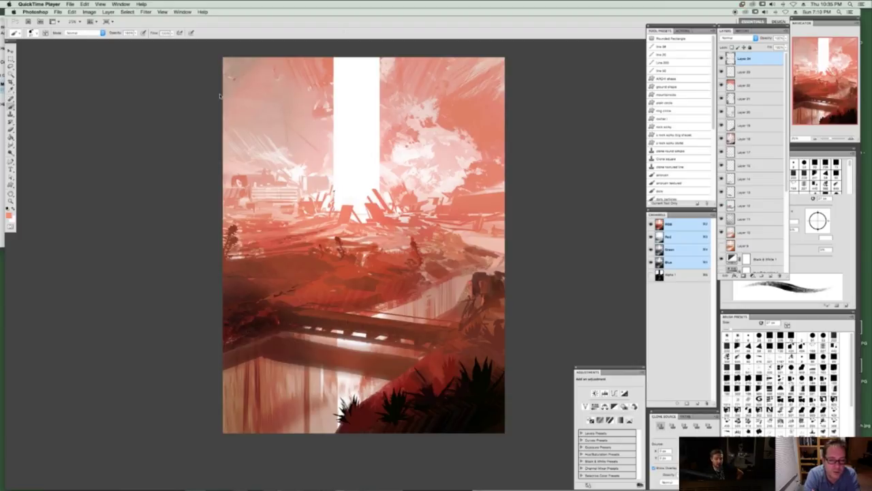
{"action": "key", "text": "super+z"}
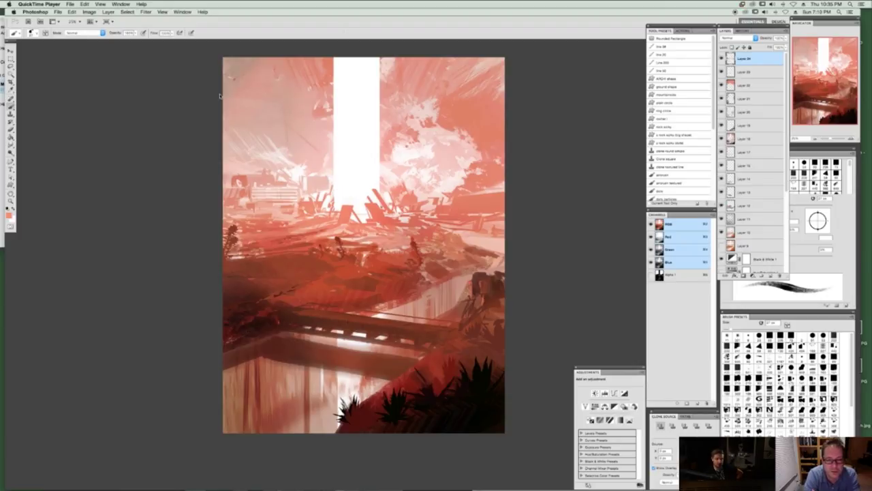
{"action": "key", "text": "x"}
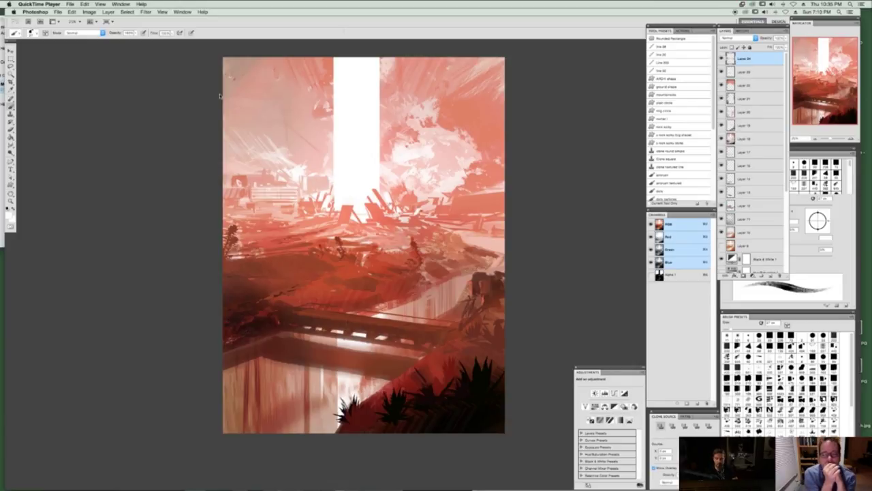
{"action": "key", "text": "x"}
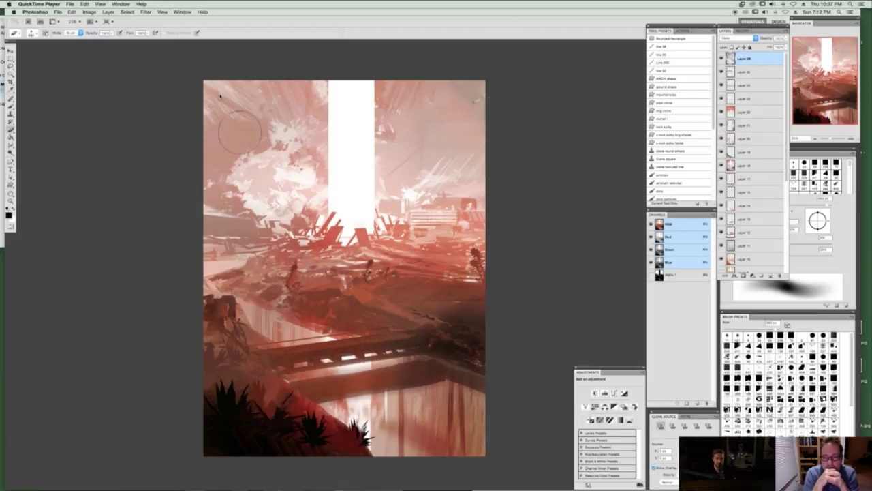
{"action": "mouse_move", "coordinate": [149, 186]}
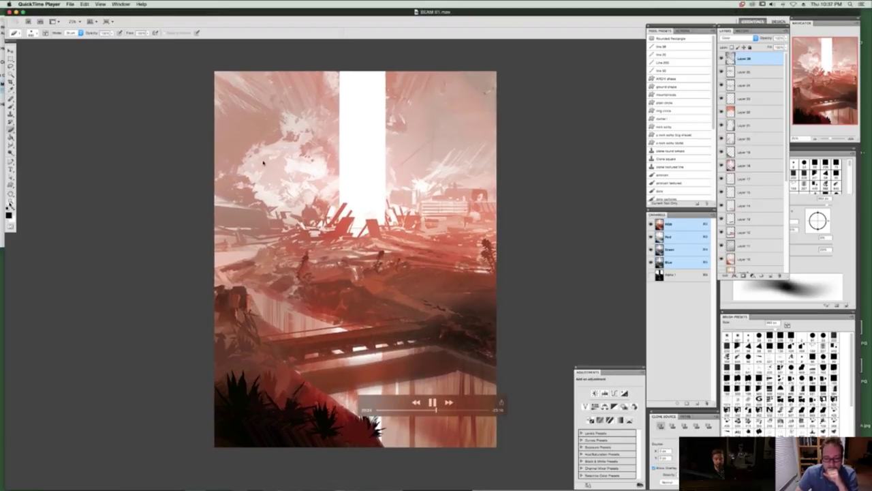
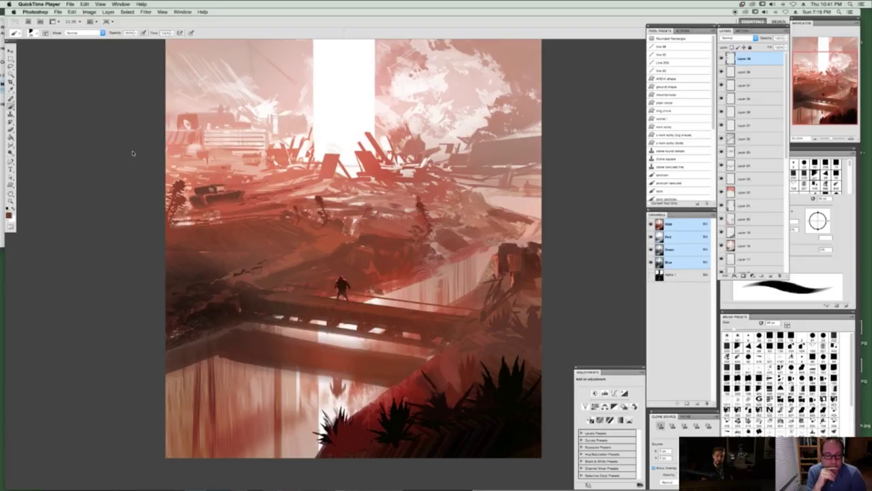
Sample the debris colour at the beam's base and set a light salmon foreground colour in the Color Picker
{"action": "left_click", "coordinate": [327, 164], "text": "alt"}
{"action": "left_click", "coordinate": [9, 215]}
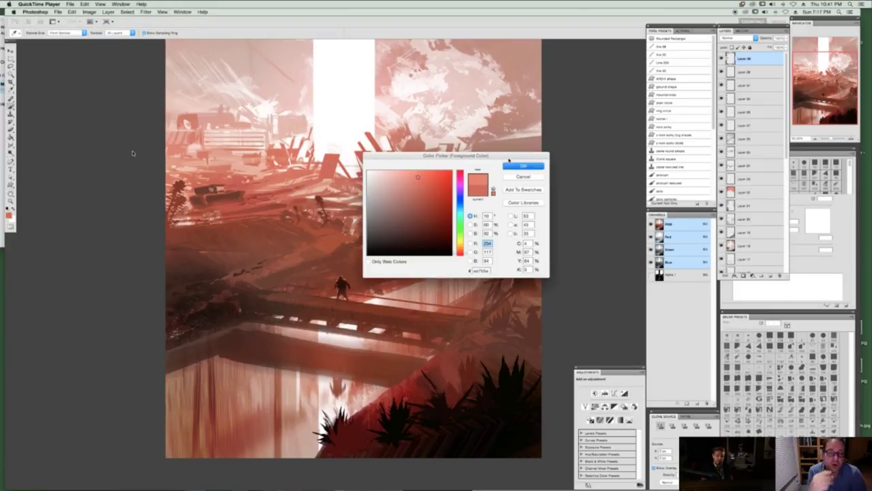
{"action": "key", "text": "Return"}
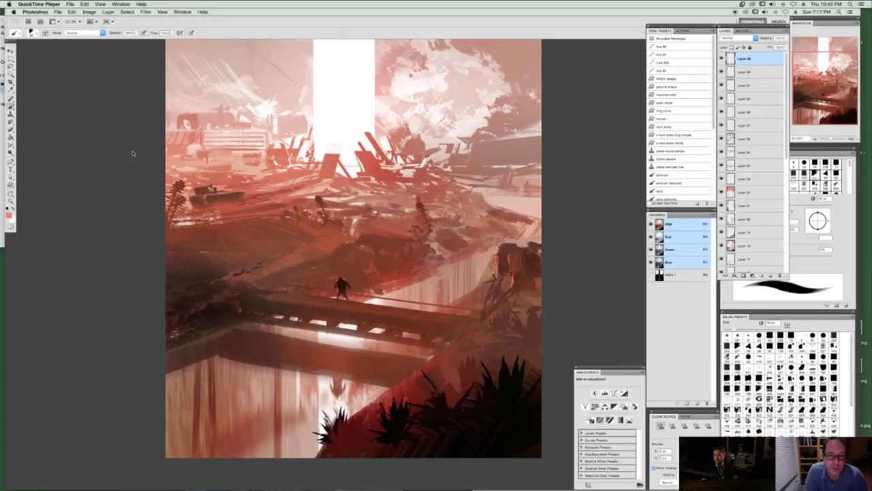
Paint a small dark figure on the ground beside the tank with a sampled dark tone and a smaller textured brush
{"action": "left_click", "coordinate": [202, 191], "text": "alt"}
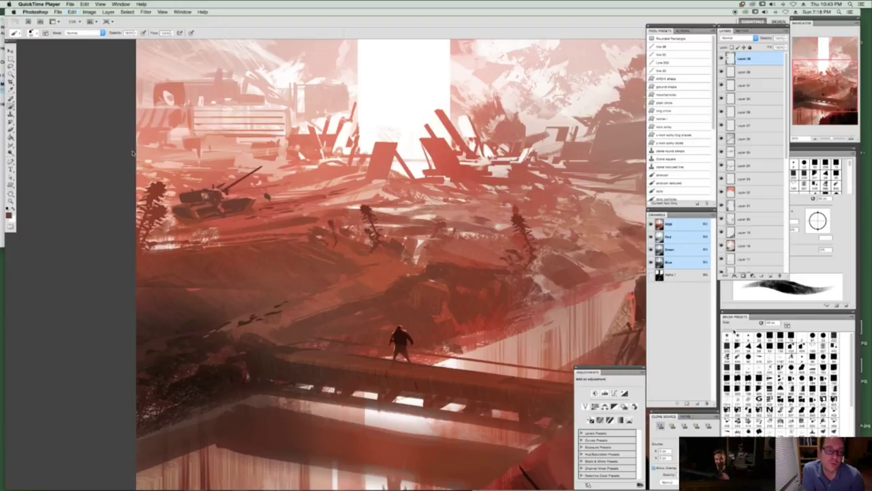
{"action": "left_click", "coordinate": [735, 322]}
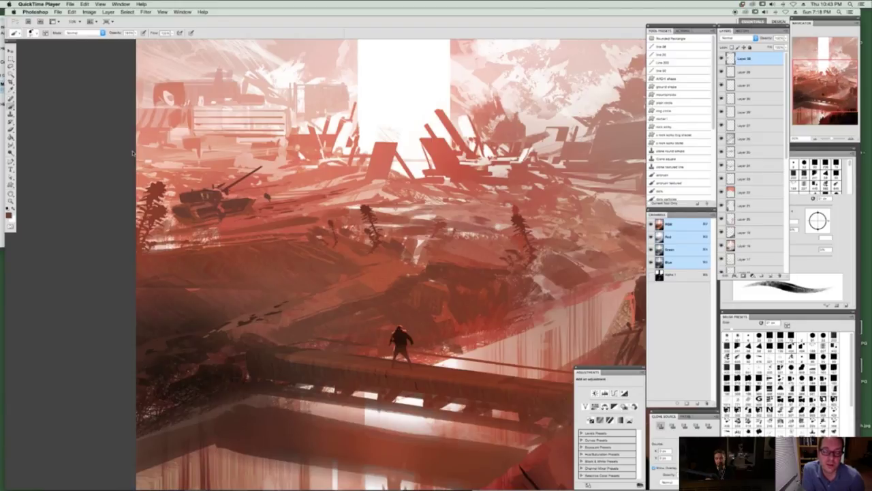
{"action": "scroll", "coordinate": [207, 227], "scroll_direction": "right", "scroll_amount": 2}
{"action": "scroll", "coordinate": [207, 227], "scroll_direction": "up", "scroll_amount": 1}
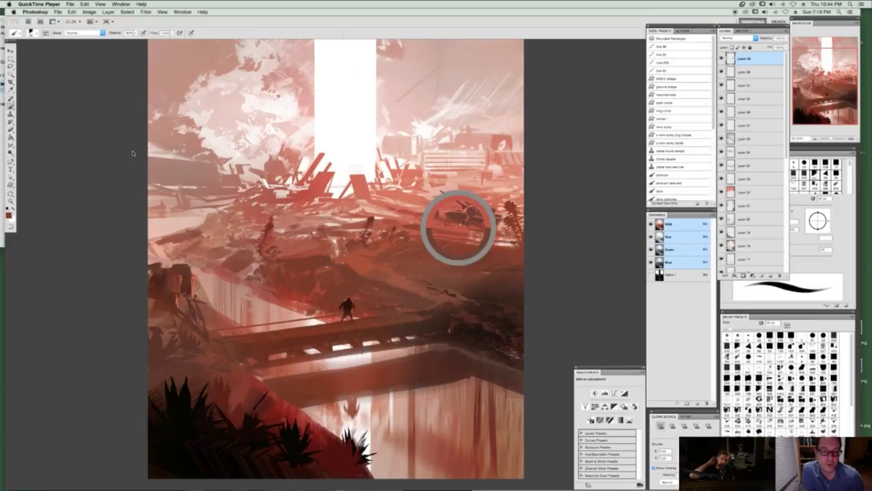
Set the layer's blend mode to Color and brush soft red over the tank and the ground around it
{"action": "key", "text": "alt+shift+c"}
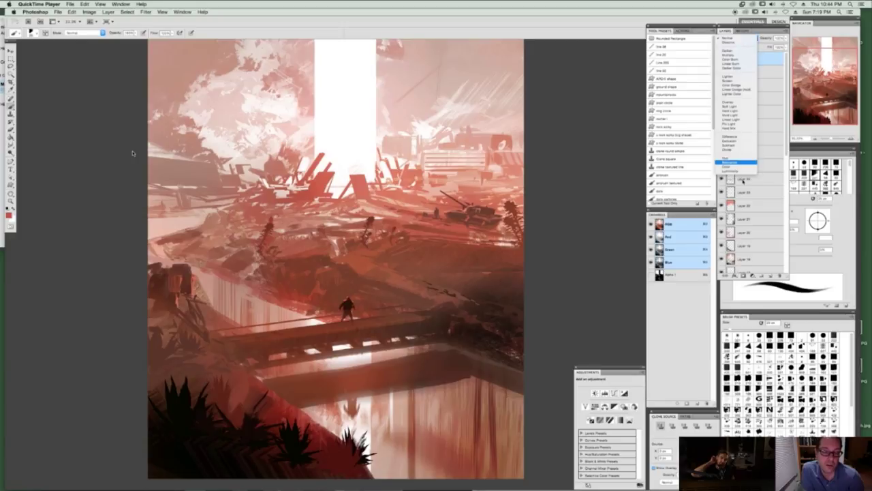
{"action": "key", "text": "period"}
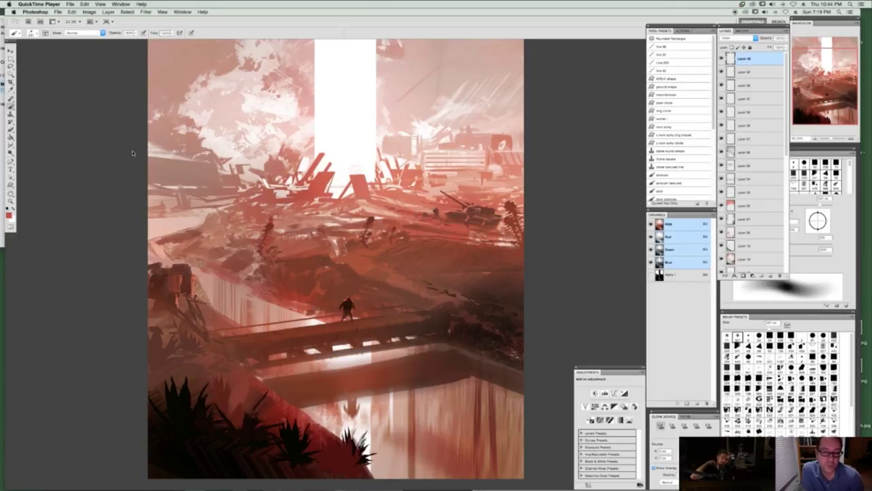
{"action": "left_click_drag", "start_coordinate": [428, 204], "coordinate": [485, 213]}
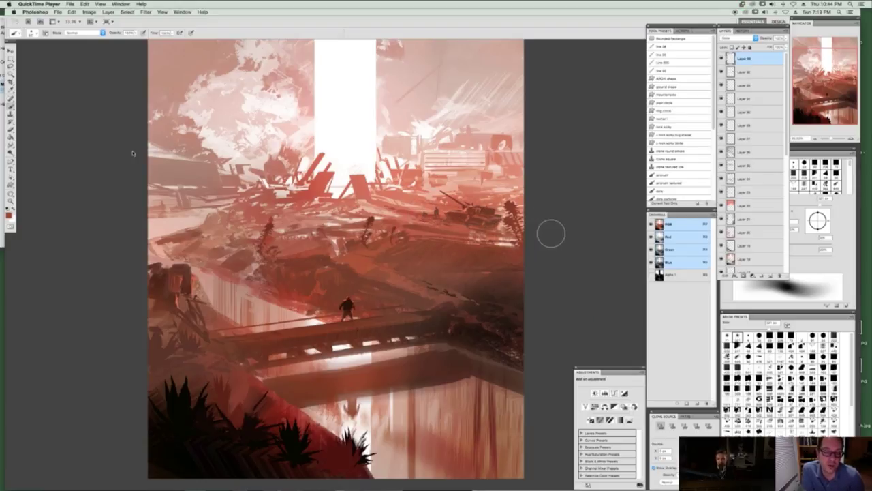
Add another layer and brush a soft red haze over the ground and skyline at the edge beyond the tank
{"action": "key", "text": "super+shift+n"}
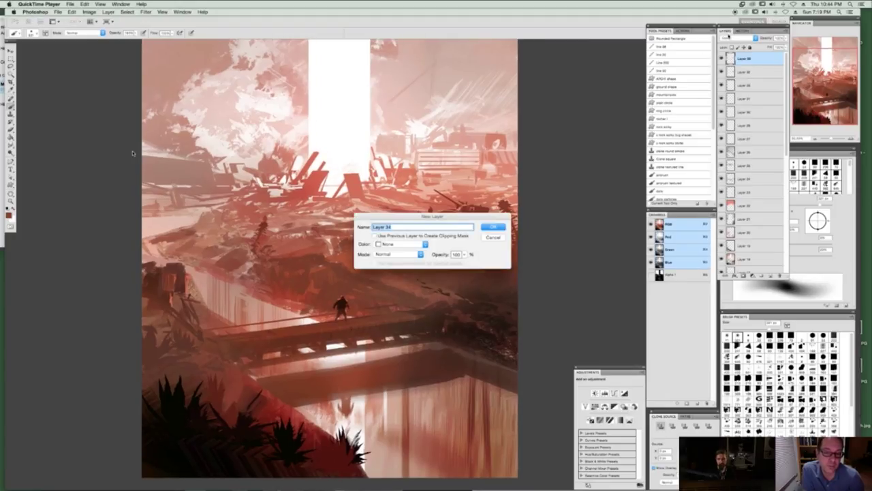
{"action": "key", "text": "Return"}
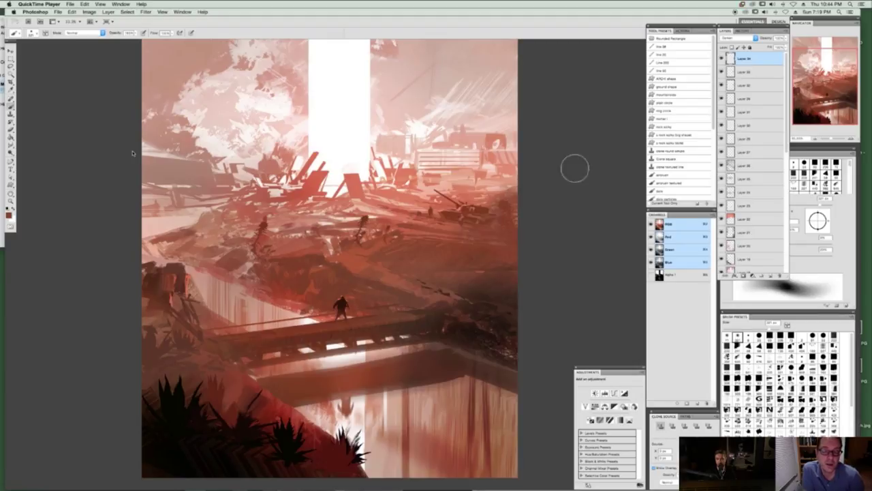
{"action": "left_click_drag", "start_coordinate": [511, 228], "coordinate": [506, 175]}
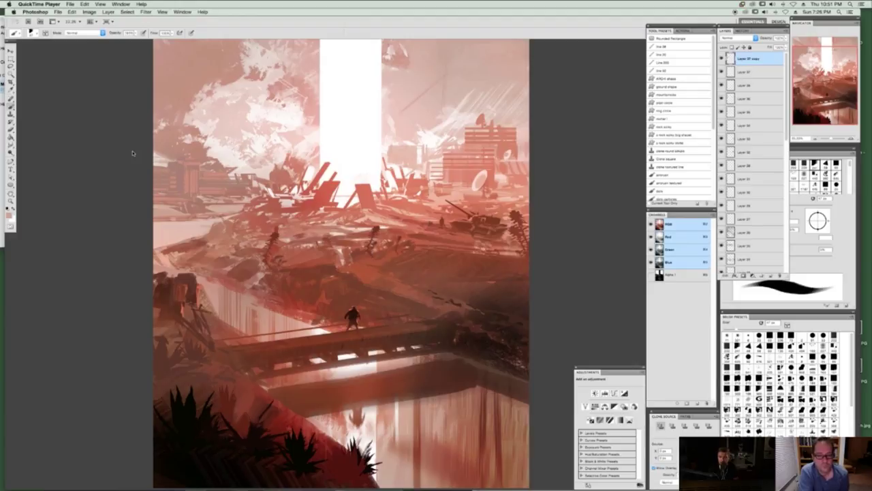
Paint short red strokes along the distant shoreline at the canvas edge, below the far buildings
{"action": "scroll", "coordinate": [133, 153], "scroll_direction": "right", "scroll_amount": 3}
{"action": "left_click_drag", "start_coordinate": [152, 208], "coordinate": [169, 212]}
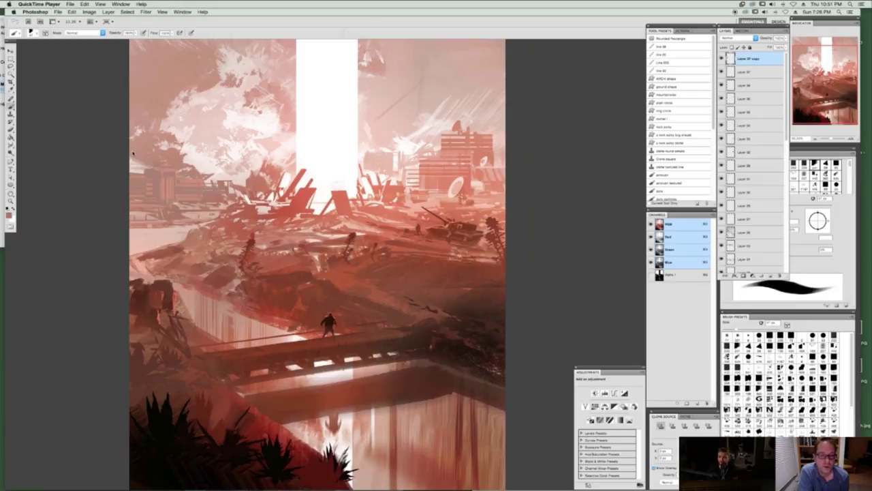
{"action": "scroll", "coordinate": [253, 294], "scroll_direction": "up", "scroll_amount": 2}
{"action": "scroll", "coordinate": [359, 147], "scroll_direction": "up", "scroll_amount": 1}
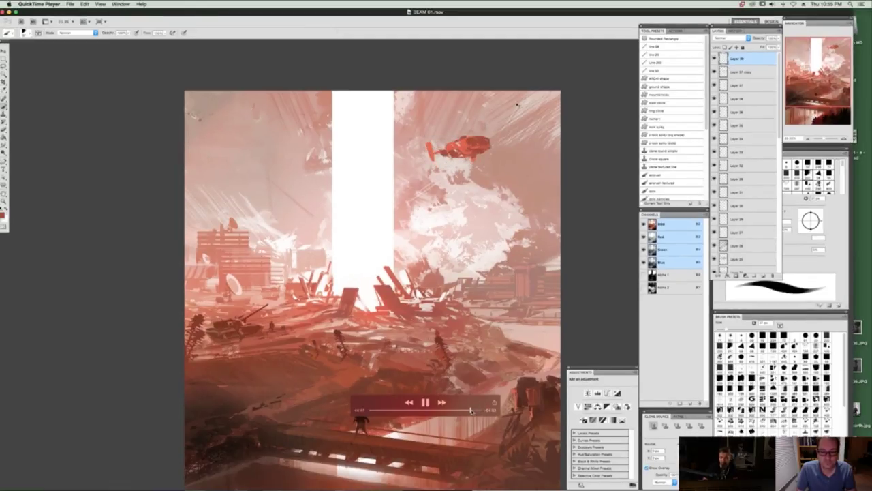
Skip ahead in the BEAM 01 recording to near its end and resume playback
{"action": "left_click_drag", "start_coordinate": [470, 409], "coordinate": [478, 410]}
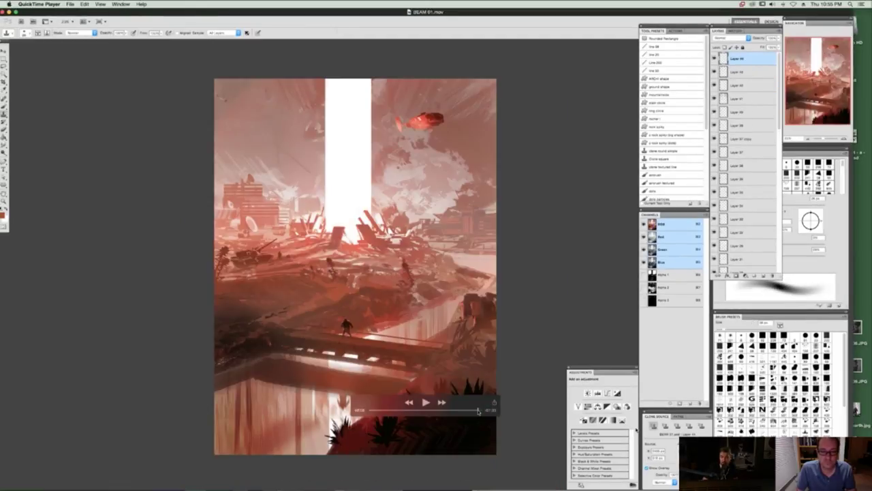
{"action": "key", "text": "space"}
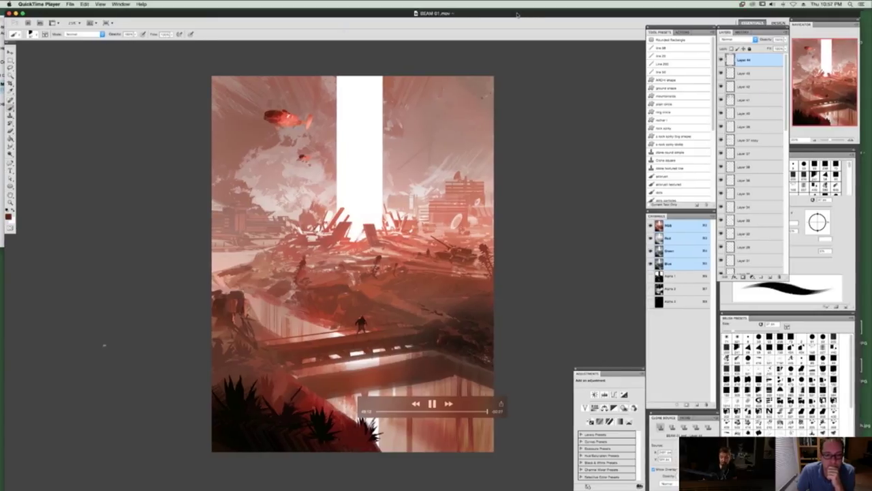
Move the BEAM 01.mov window aside, close it, and reposition the Skype call window
{"action": "left_click_drag", "start_coordinate": [517, 14], "coordinate": [470, 20]}
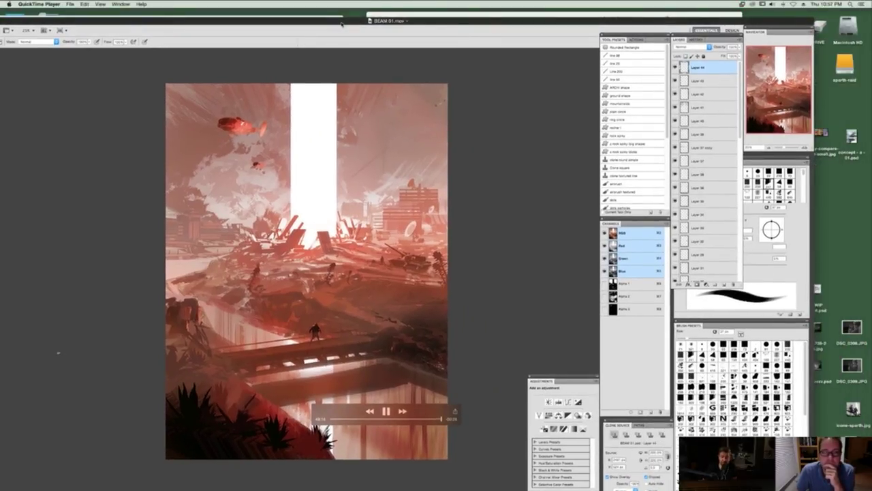
{"action": "left_click_drag", "start_coordinate": [342, 23], "coordinate": [541, 52]}
{"action": "key", "text": "super+w"}
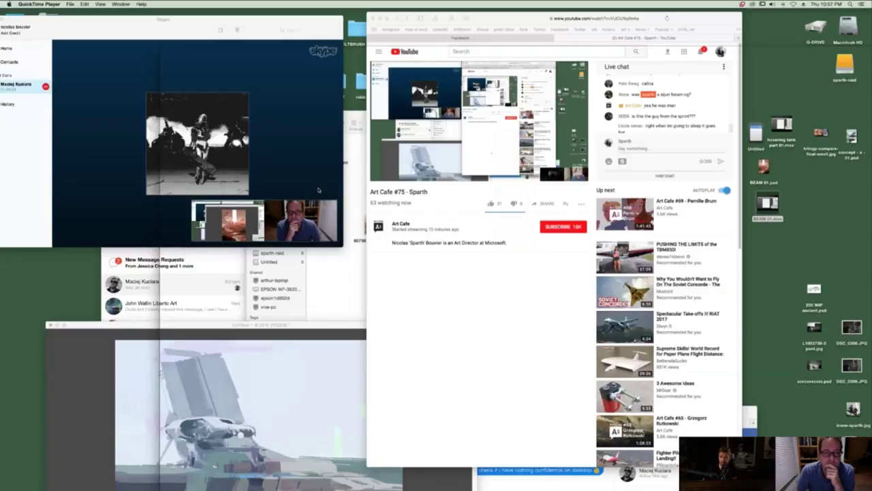
{"action": "left_click_drag", "start_coordinate": [266, 21], "coordinate": [275, 23]}
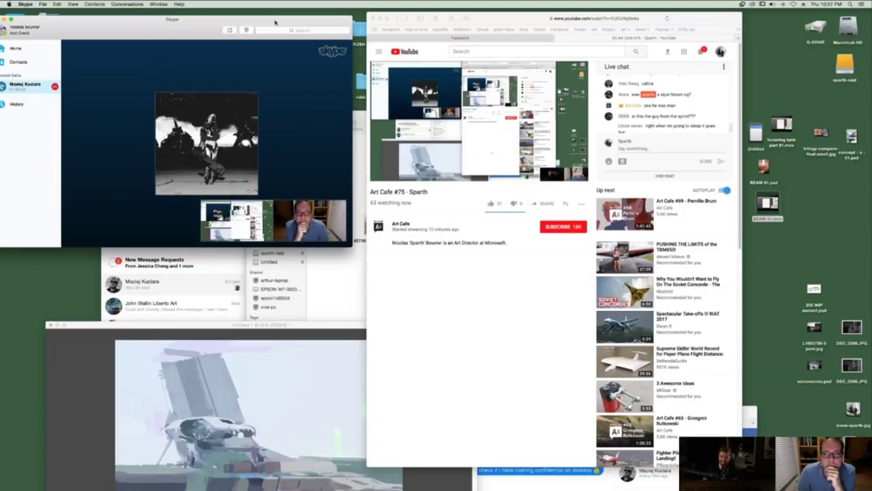